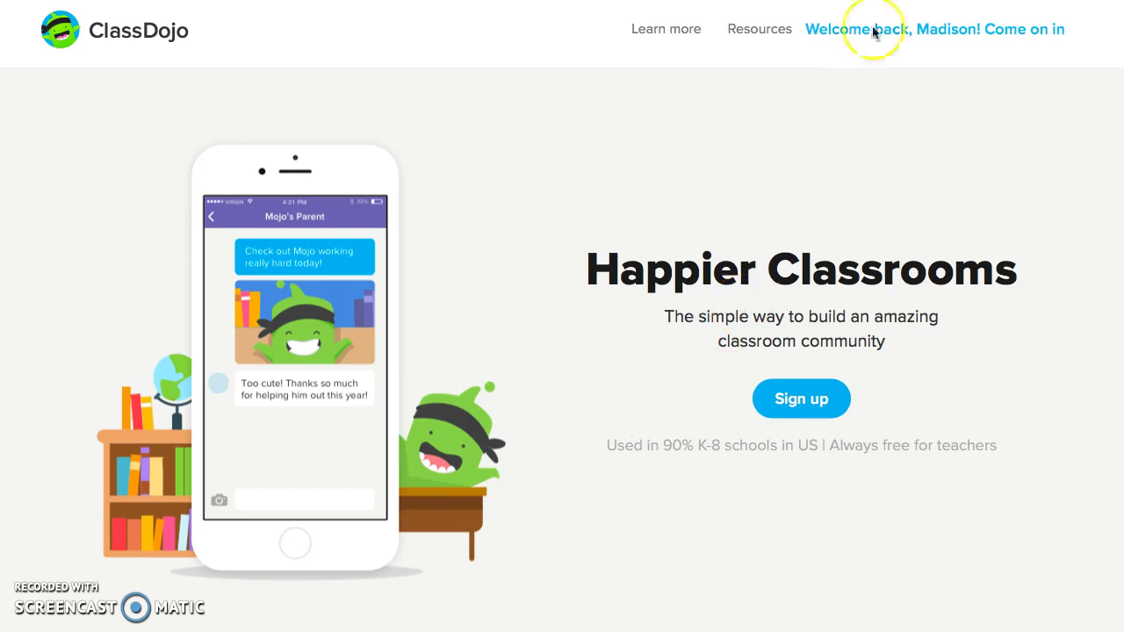
Enter the teacher account and open the teacher's own class of 20 students
left_click(977, 36)
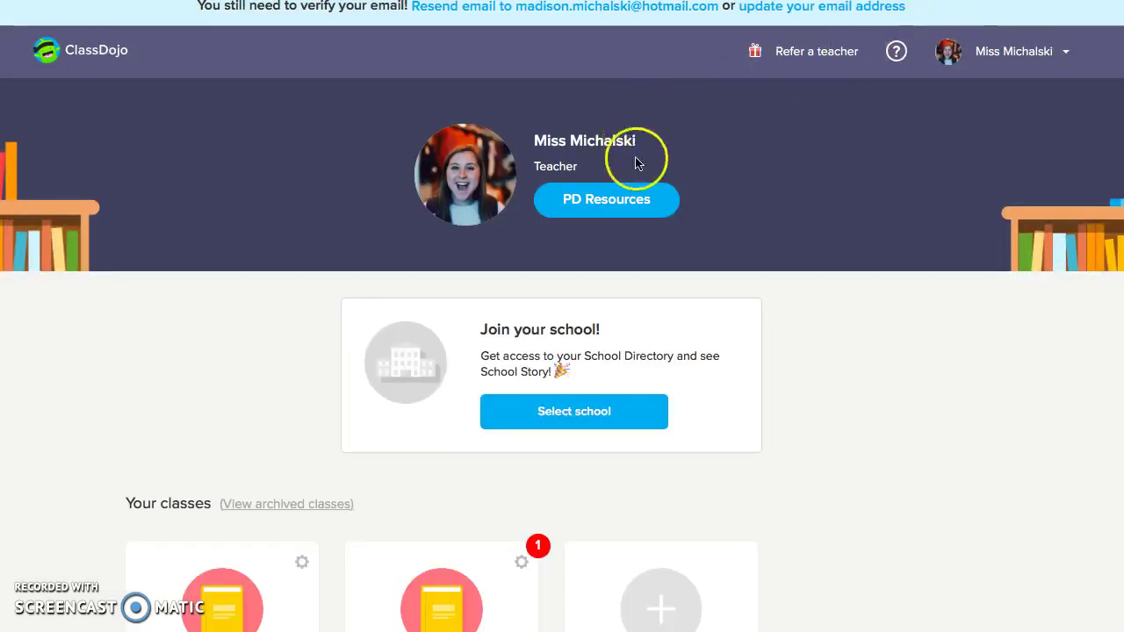
scroll(679, 205, "down", 2)
scroll(678, 205, "down", 3)
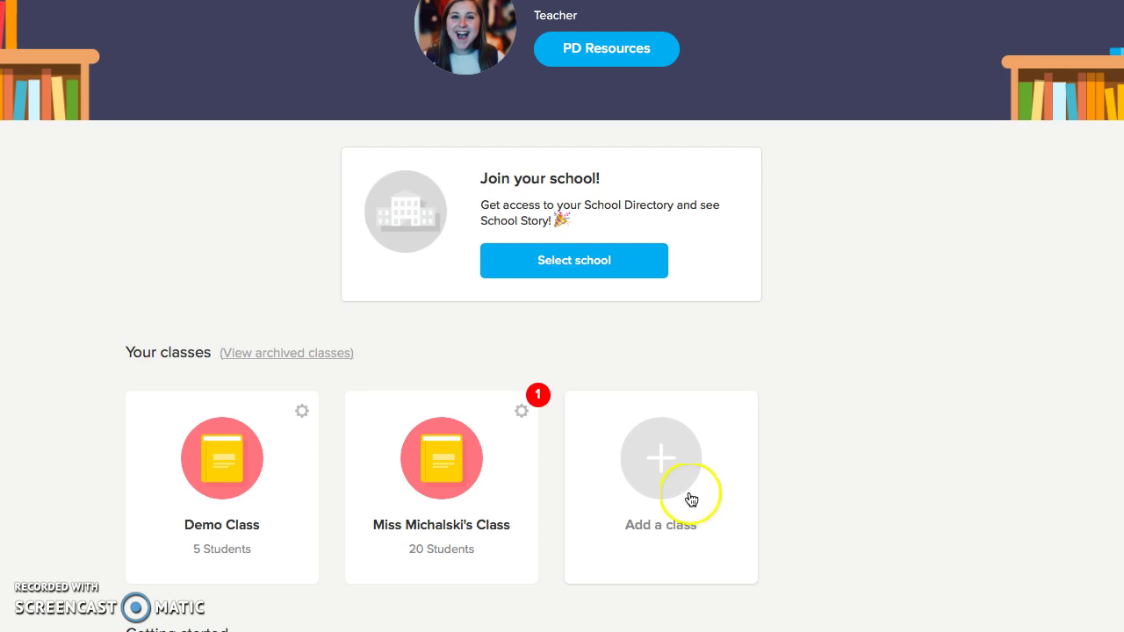
left_click(450, 531)
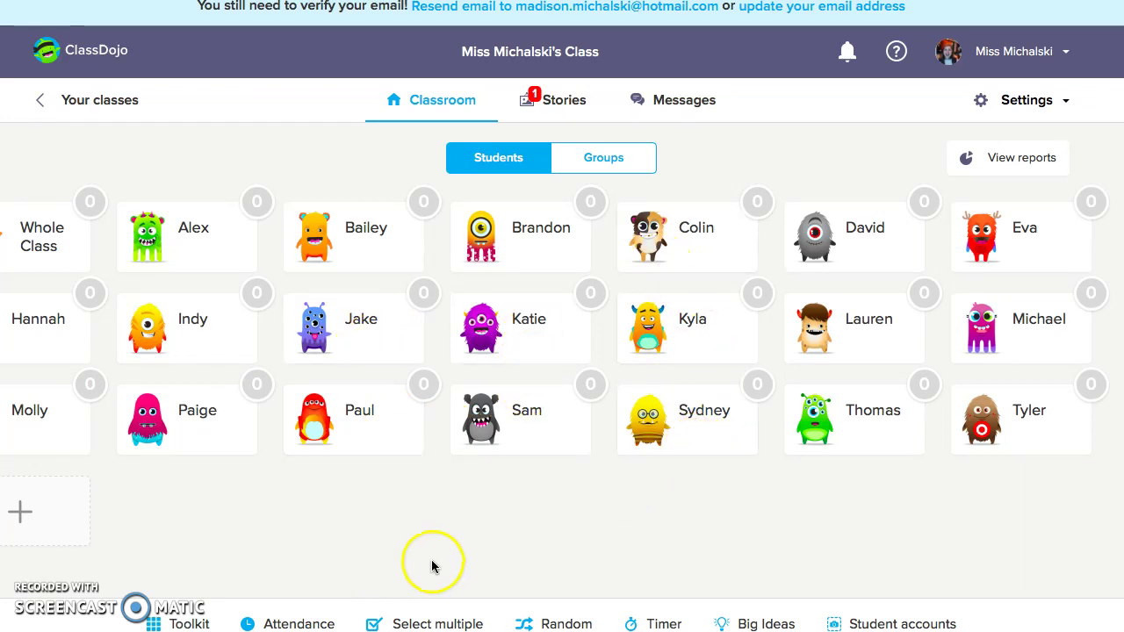
Start taking attendance and mark the orange, blue-horned monster's student and the gray, eared monster's student absent
left_click(287, 624)
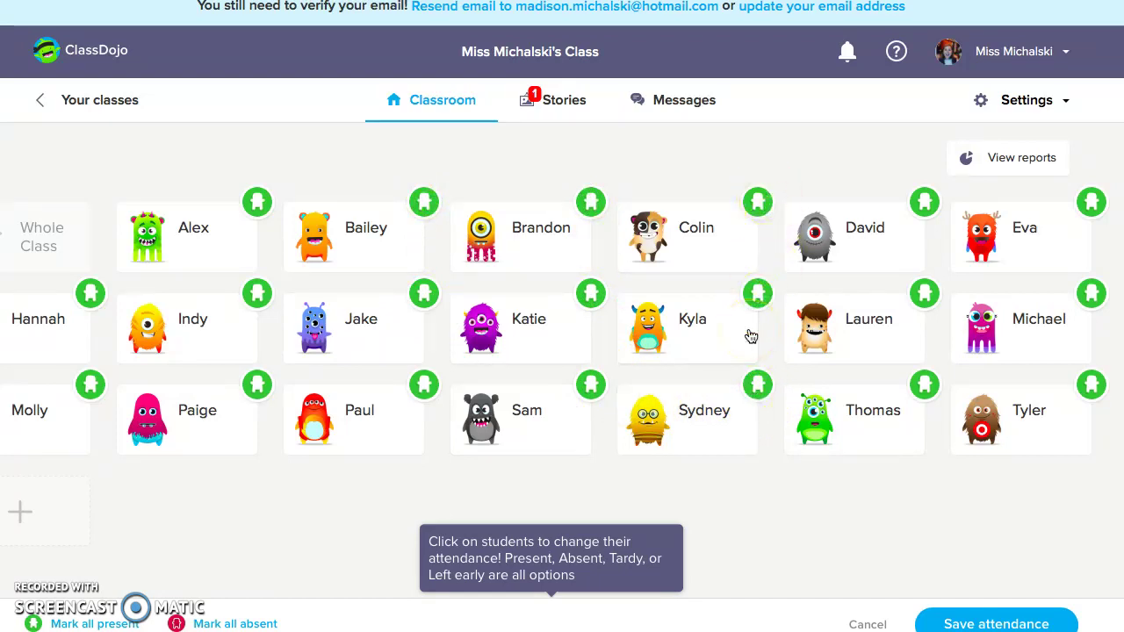
left_click(756, 293)
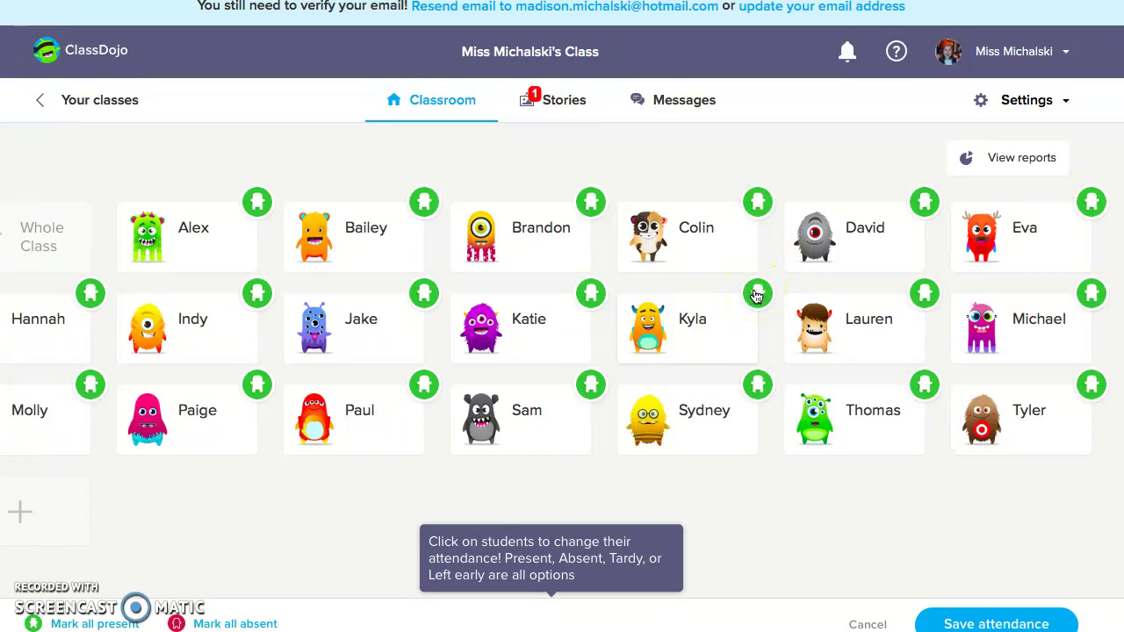
left_click(756, 295)
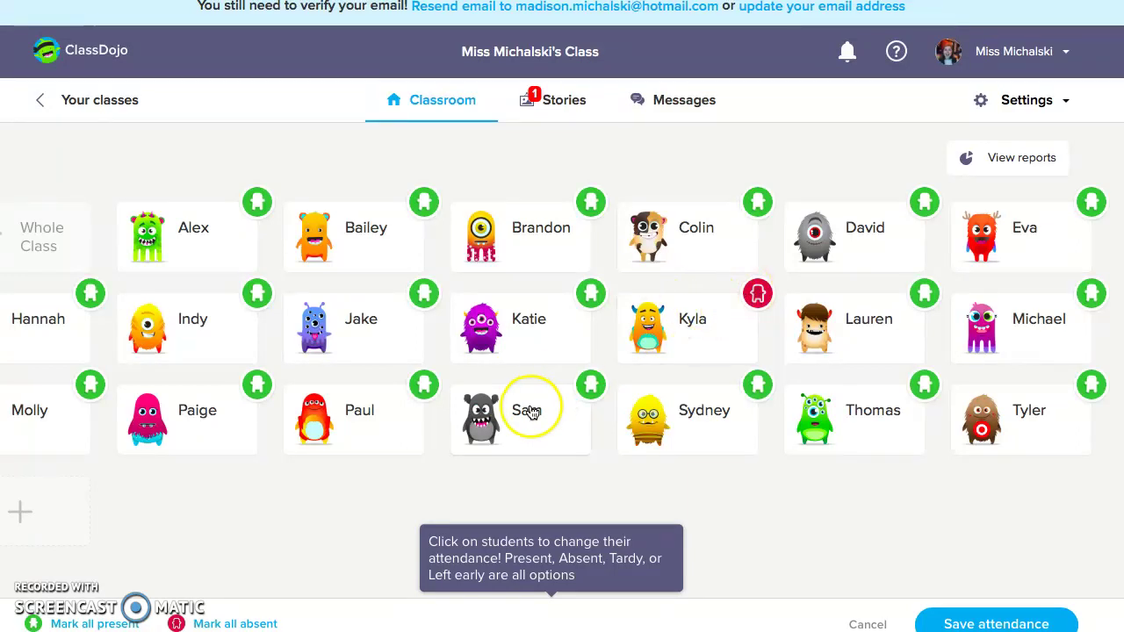
left_click(592, 395)
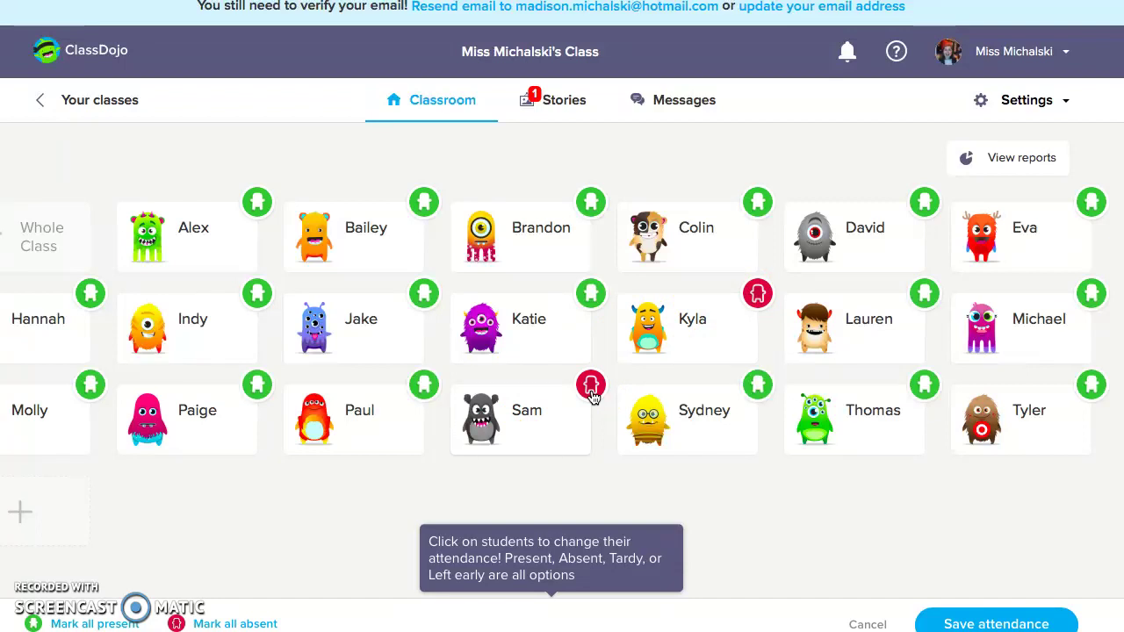
Mark the student with the plain orange monster in the first row as tardy
left_click(396, 229)
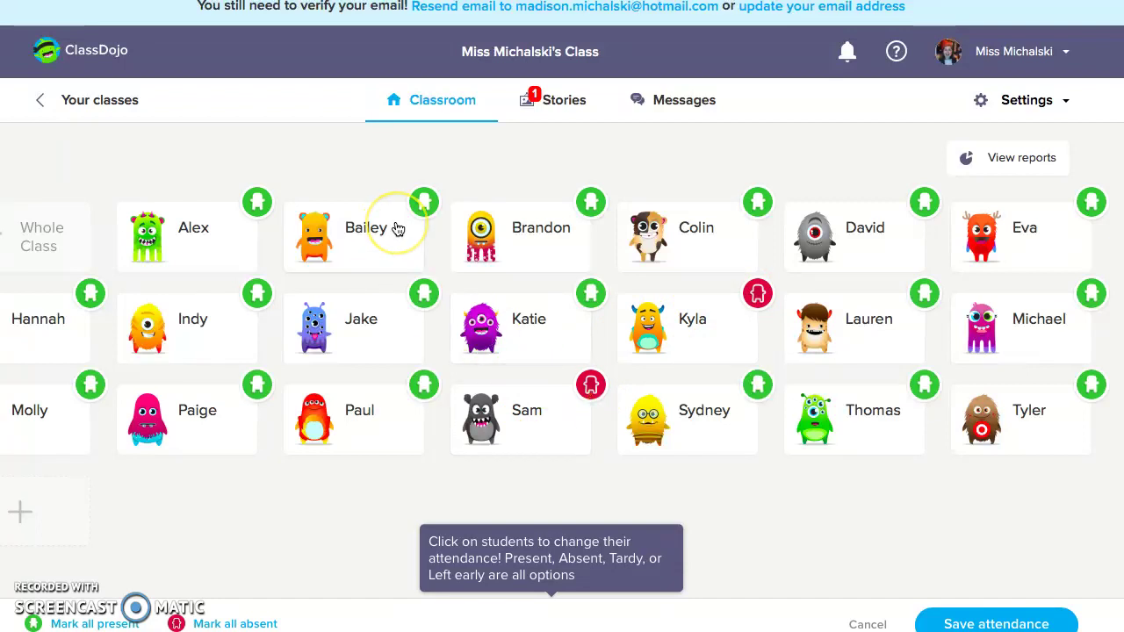
left_click(414, 216)
left_click(418, 210)
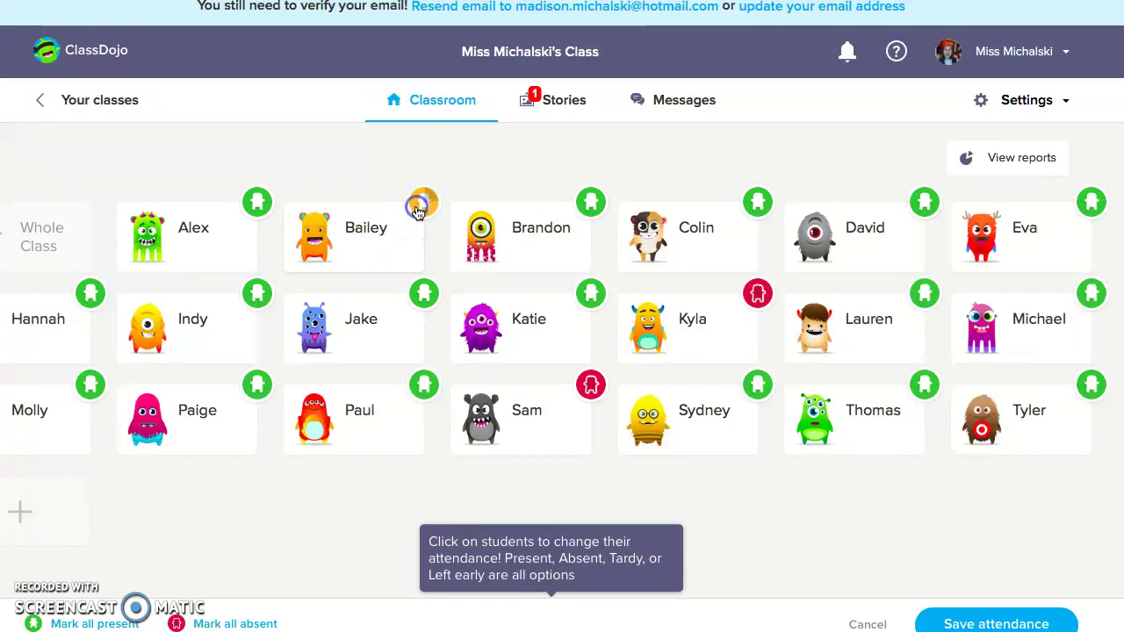
left_click(419, 207)
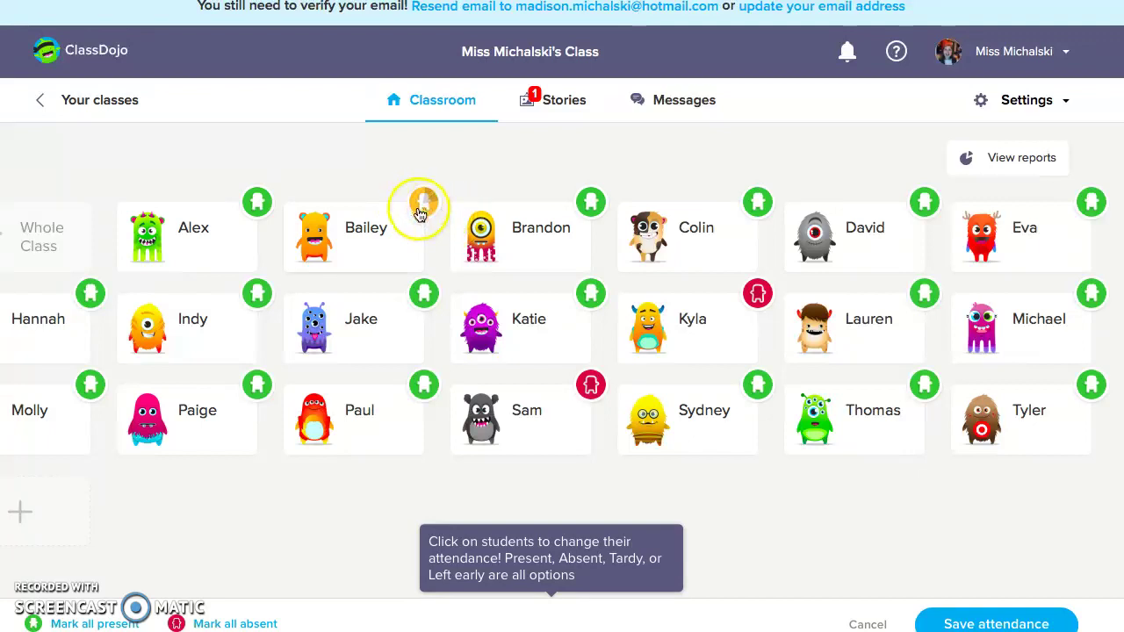
left_click(430, 202)
left_click(428, 199)
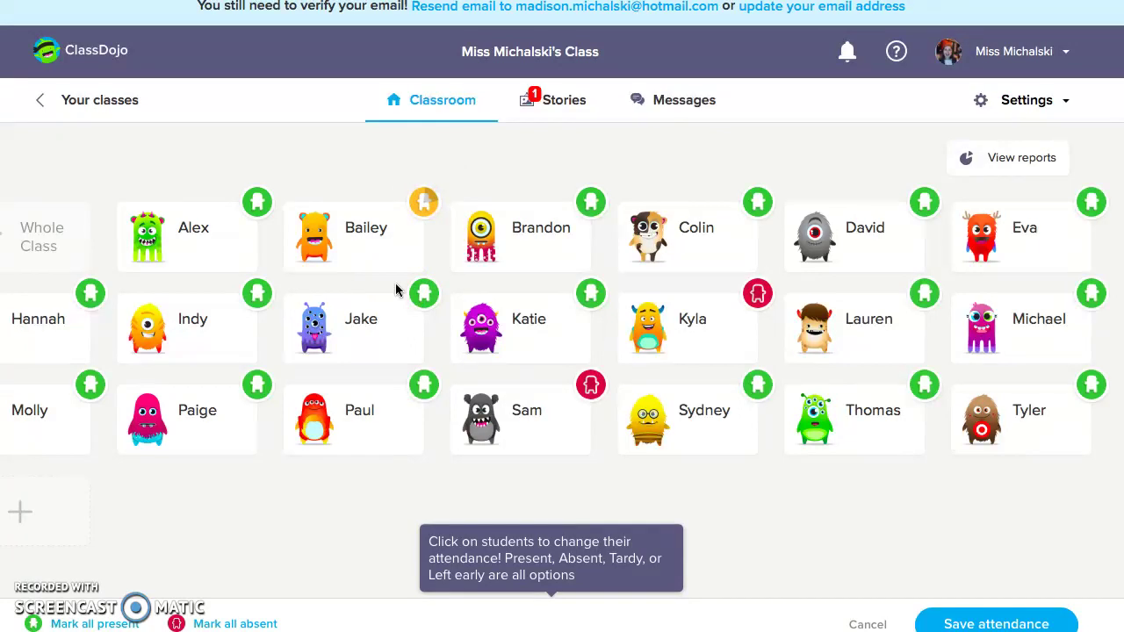
Mark the student with the one-eyed yellow-orange monster in the second row as left early, and save the attendance
left_click(253, 292)
left_click(255, 294)
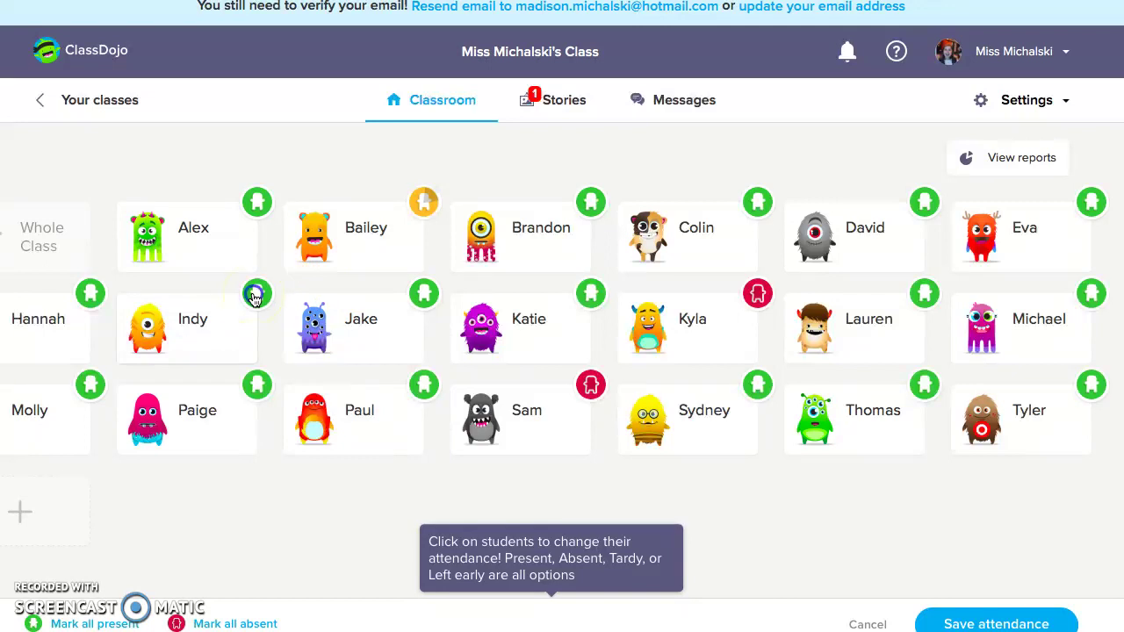
left_click(255, 294)
left_click(255, 294)
left_click(252, 298)
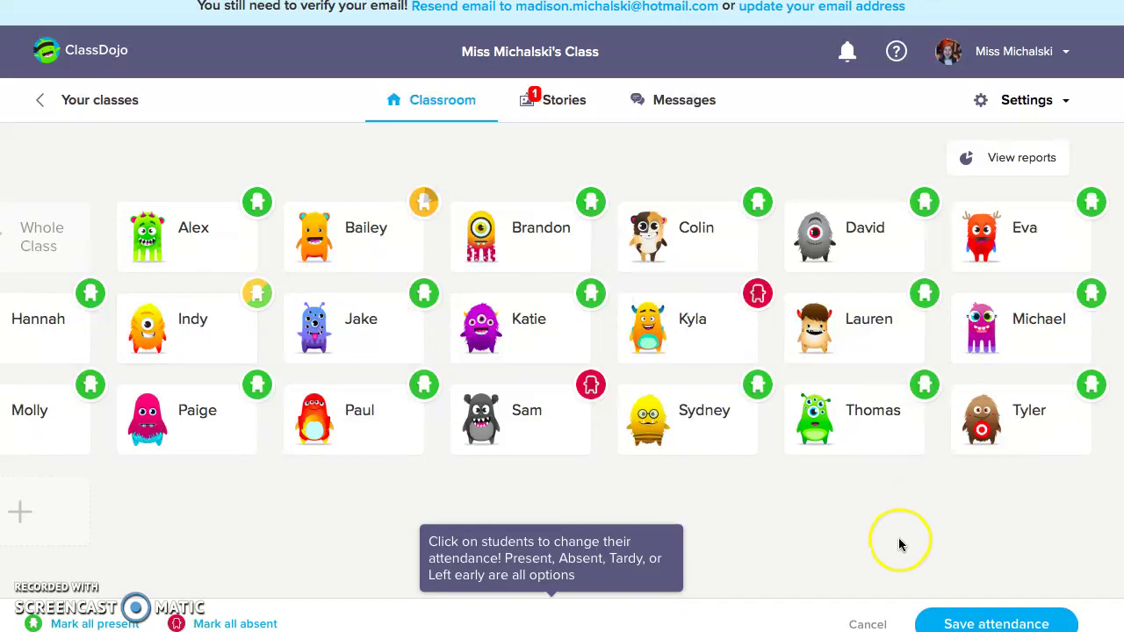
left_click(970, 623)
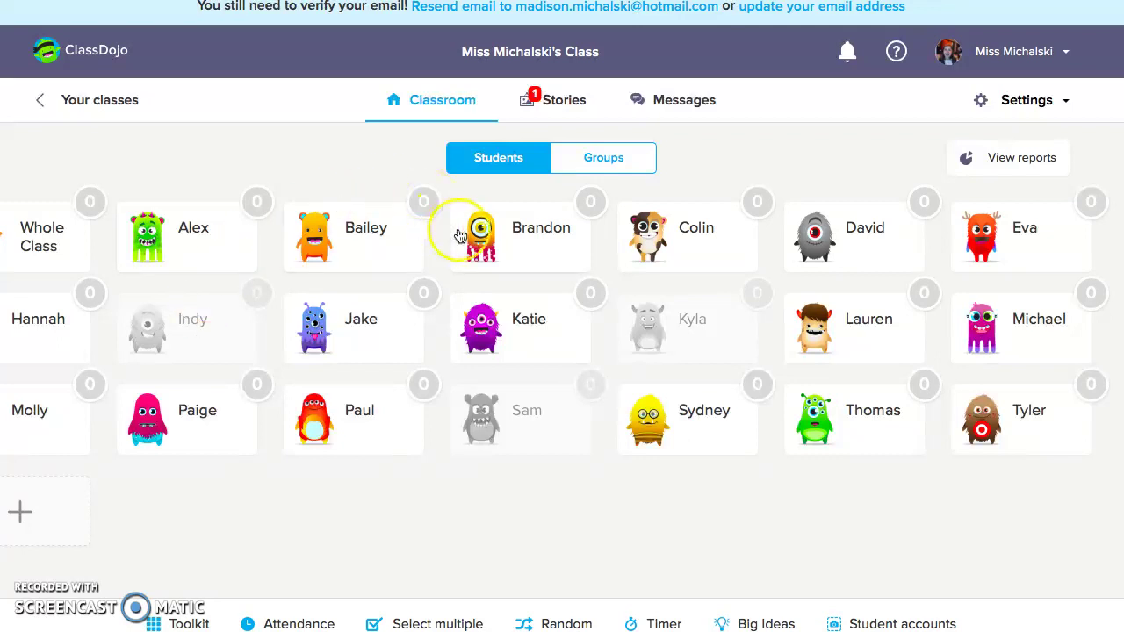
Give the first-row student with the one-eyed yellow monster a positive point for Helping others
left_click(492, 238)
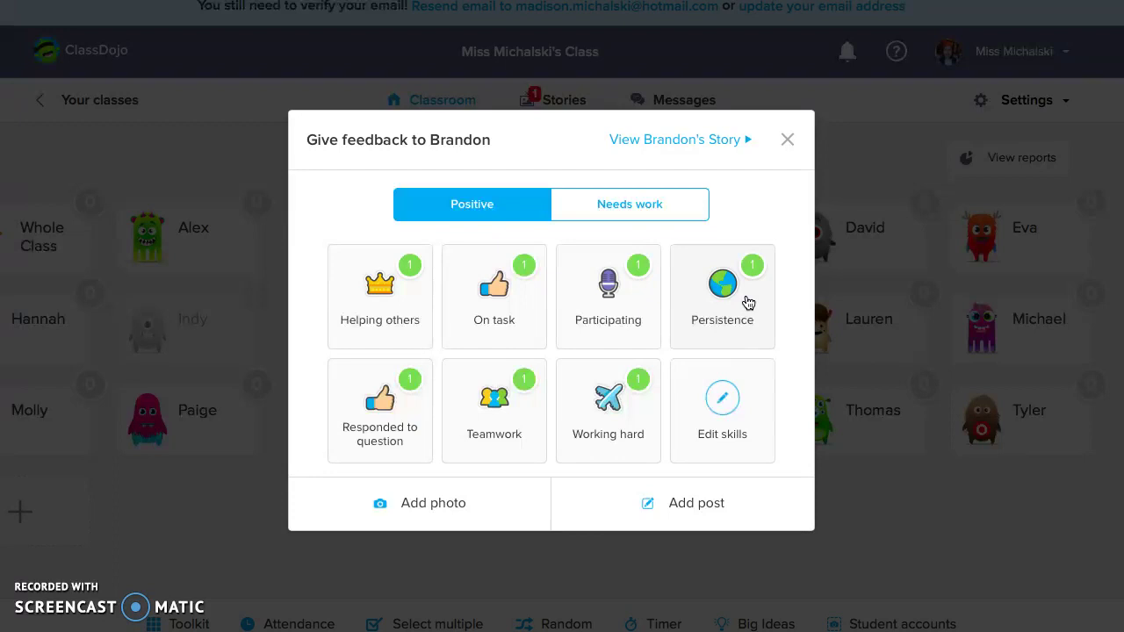
left_click(753, 378)
left_click(405, 292)
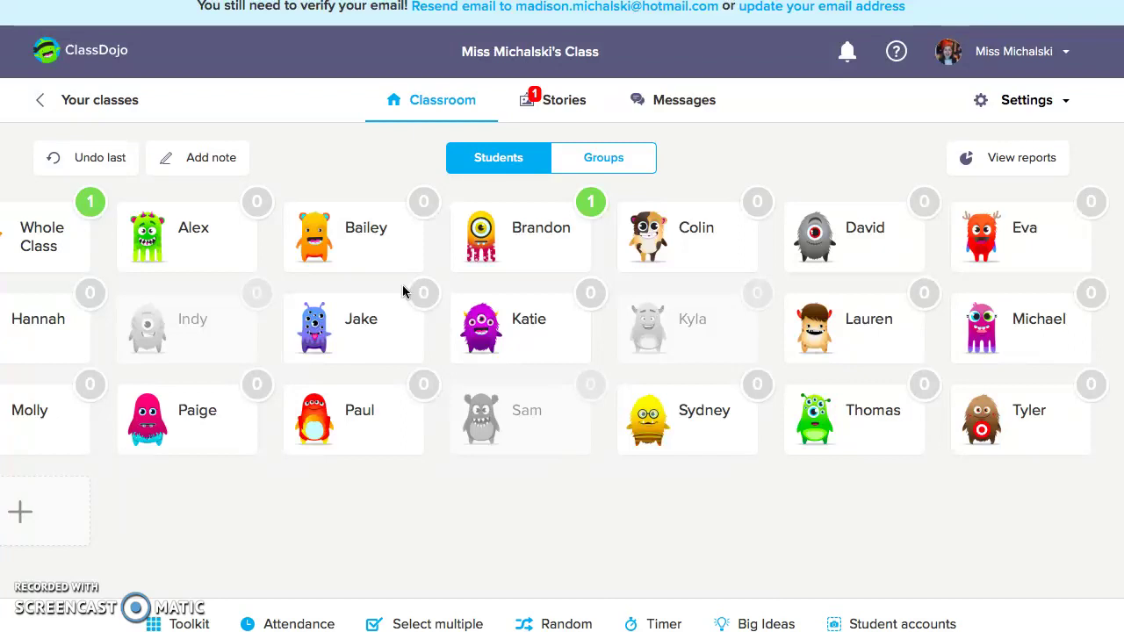
Give the second-row student with the many-eyed blue monster an On task point and the one with the magenta monster a Persistence point
left_click(371, 333)
left_click(496, 319)
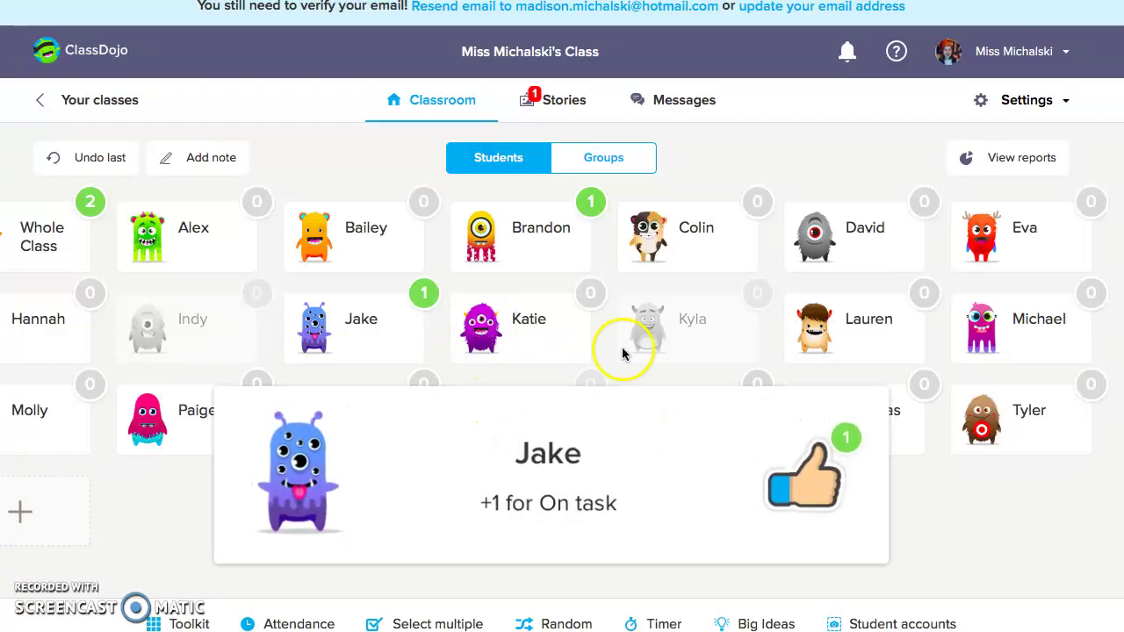
left_click(1027, 322)
left_click(712, 321)
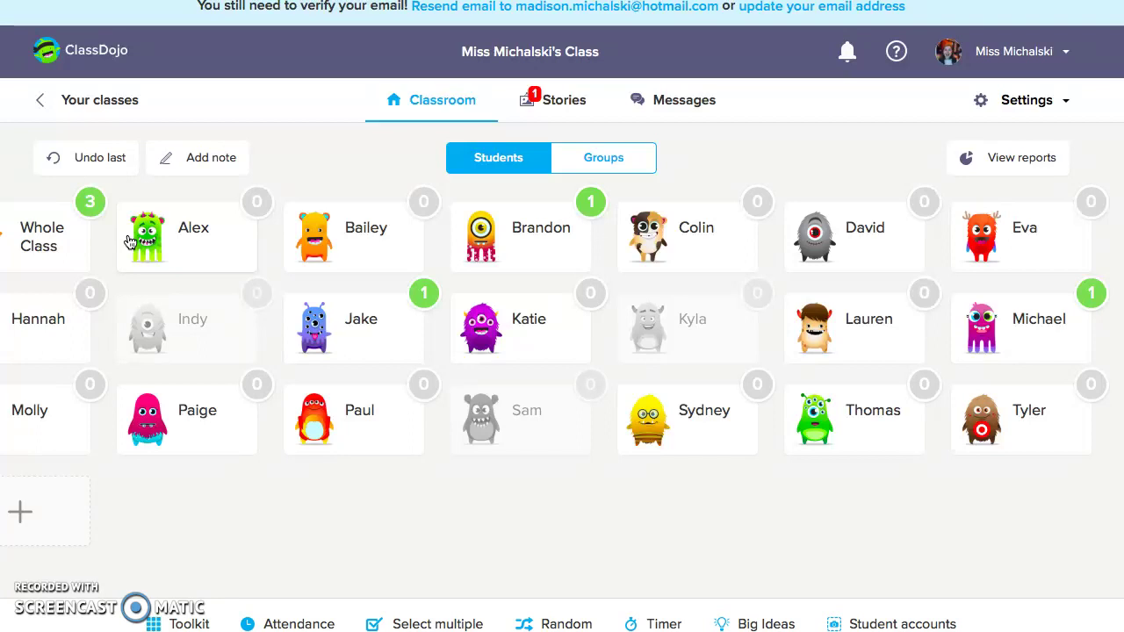
Add a positive skill named "Talked during discussion" to the class, starting from the first student's feedback options
left_click(75, 215)
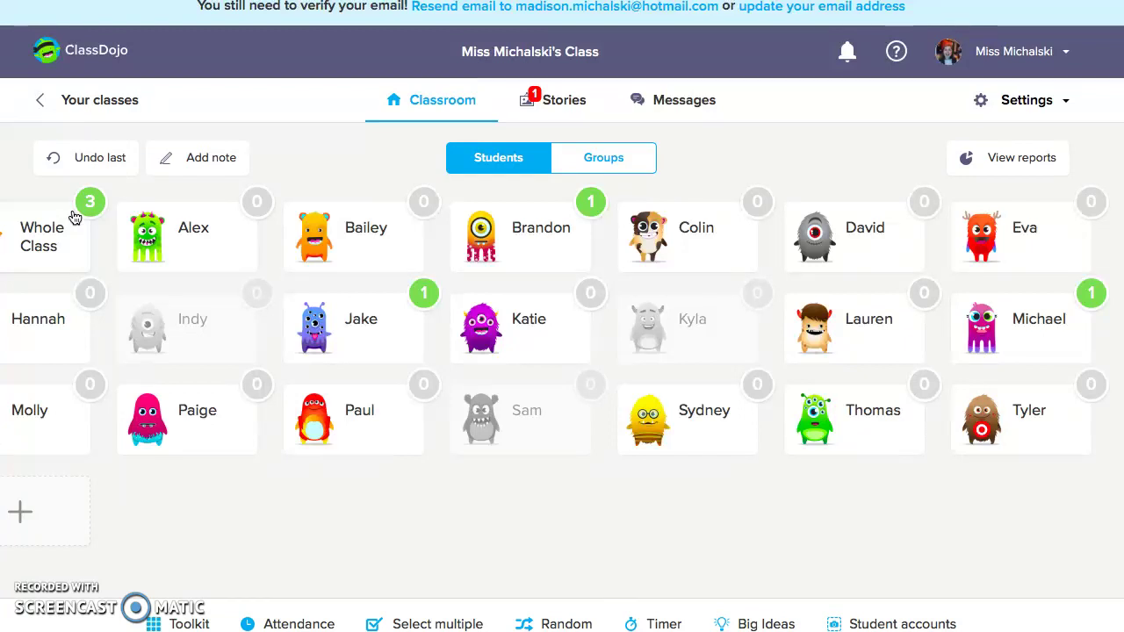
left_click(228, 234)
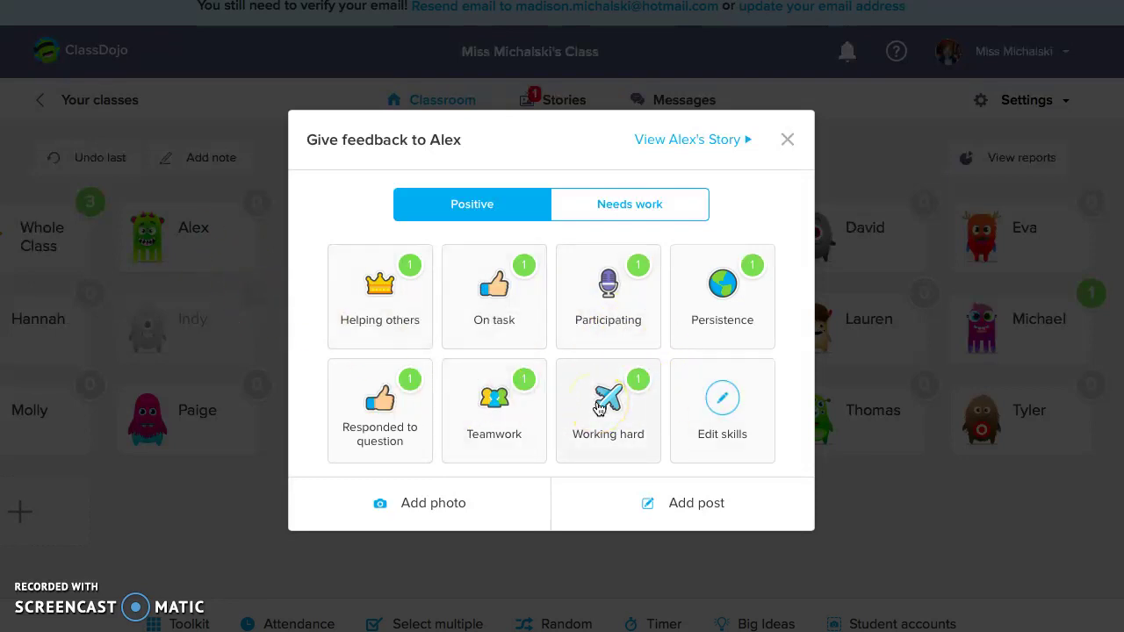
left_click(720, 420)
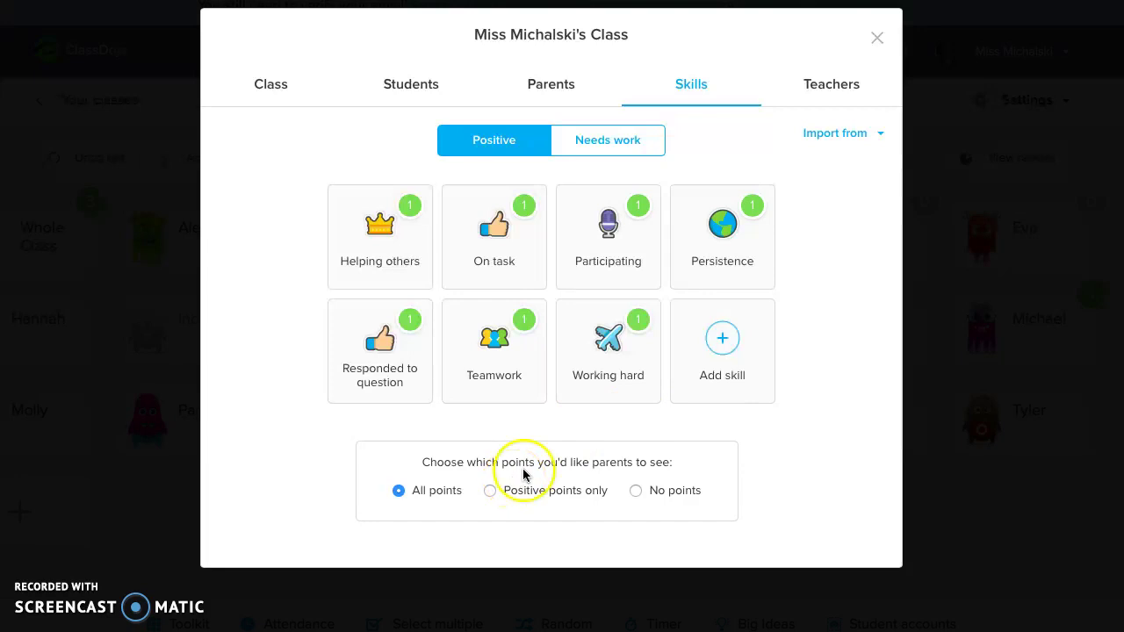
left_click(743, 345)
left_click(609, 282)
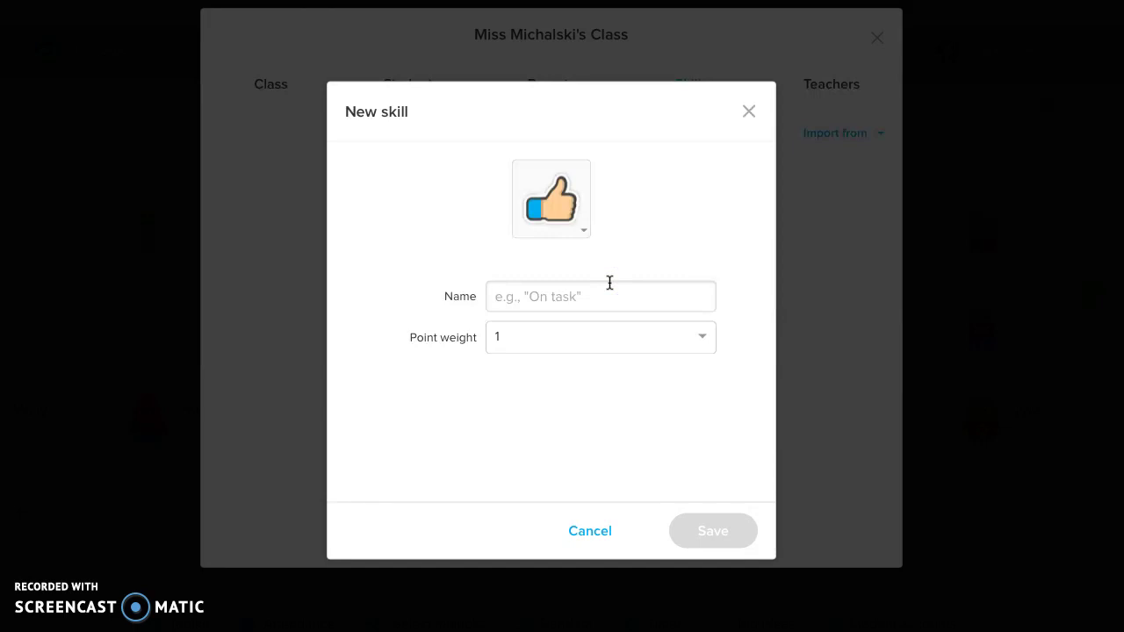
type("Talked du")
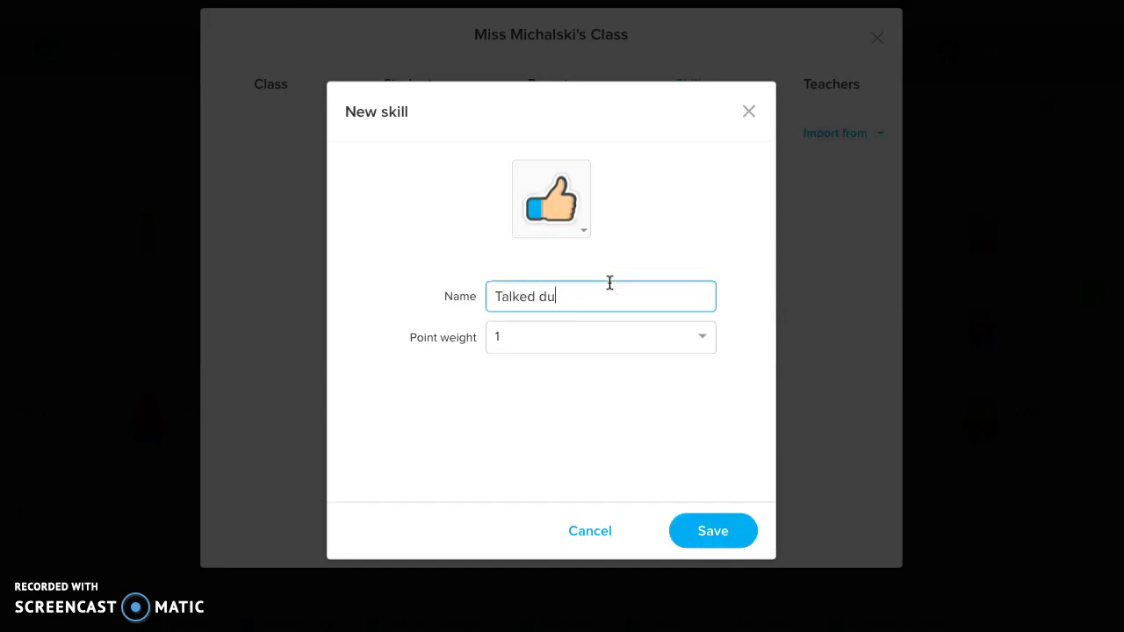
type("ringg")
key("BackSpace")
type("discussion")
left_click(679, 530)
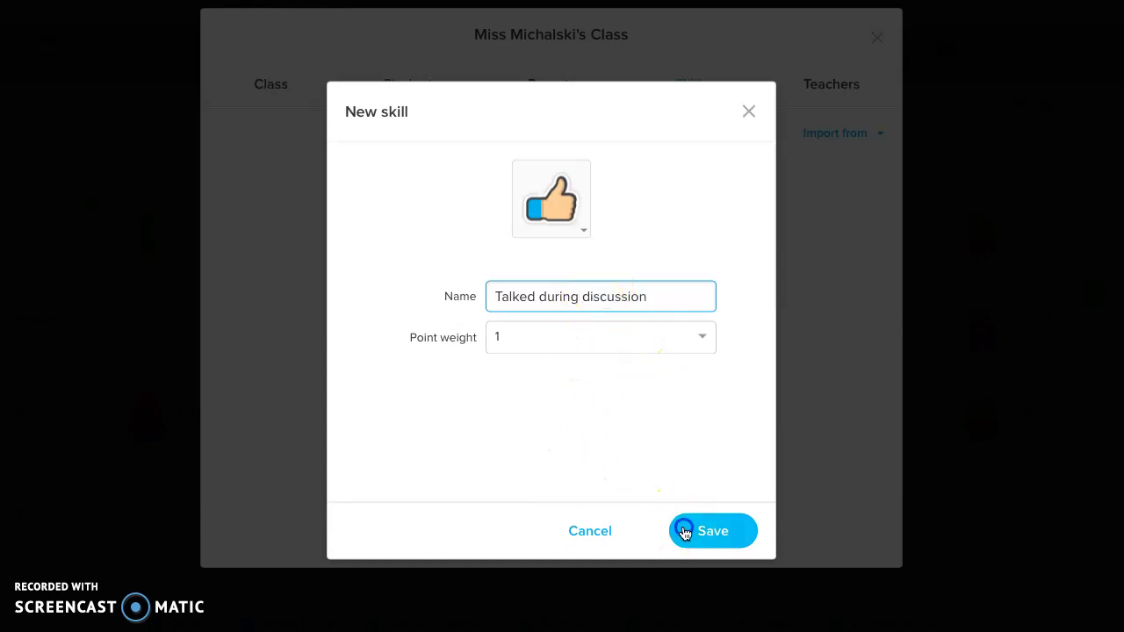
Leave the skill settings and give the student with the green monster in the first row a Talked during discussion point
mouse_move(446, 322)
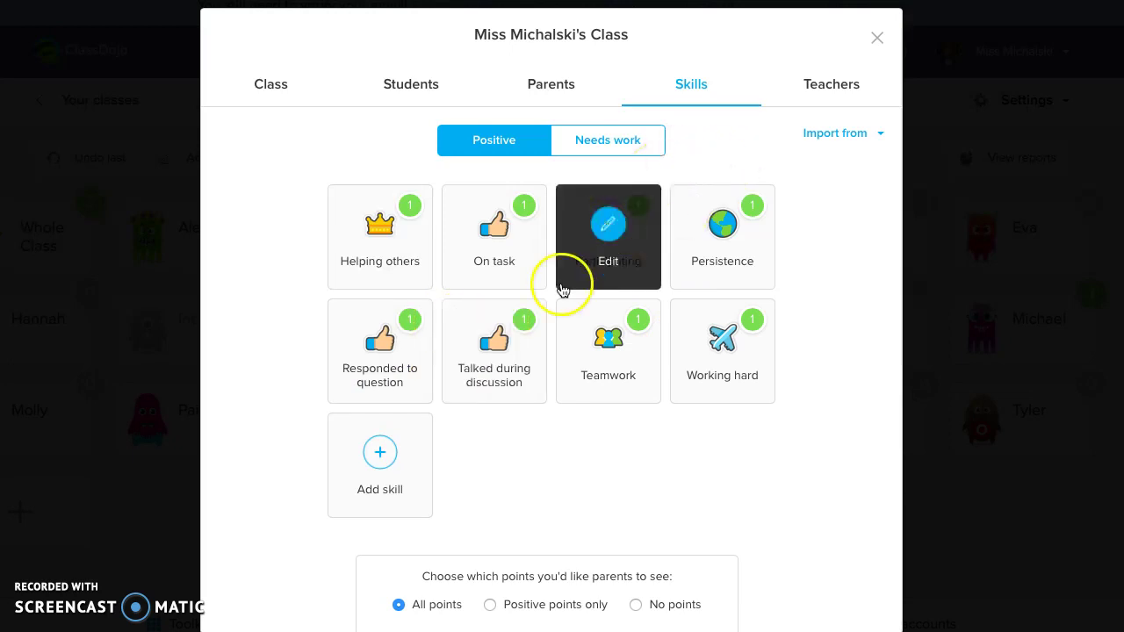
left_click(513, 340)
left_click(592, 529)
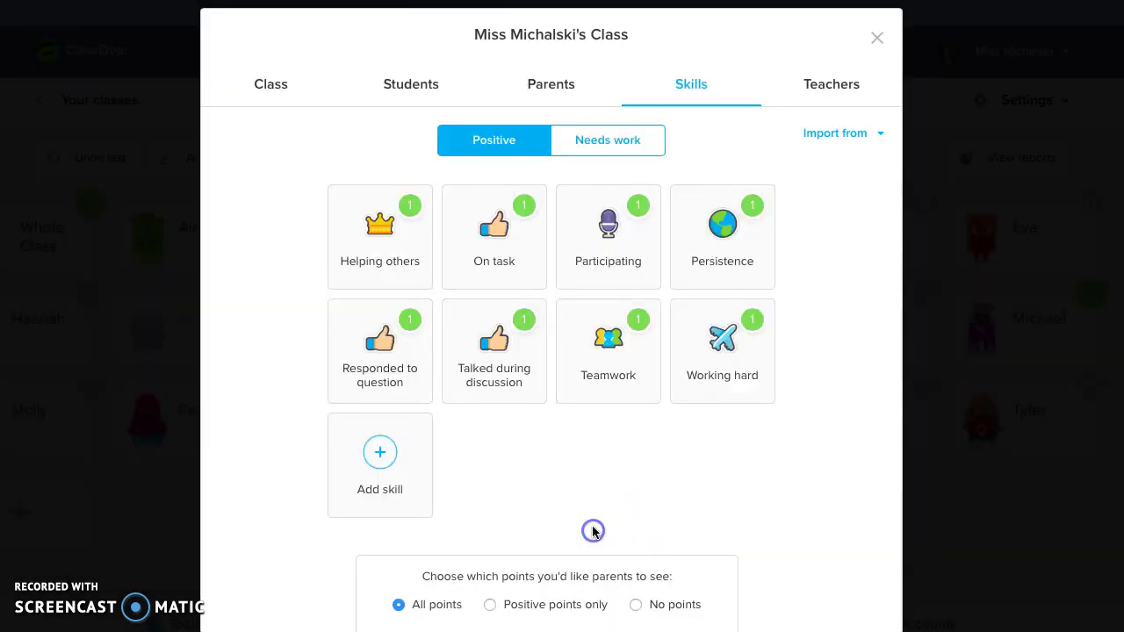
left_click(876, 37)
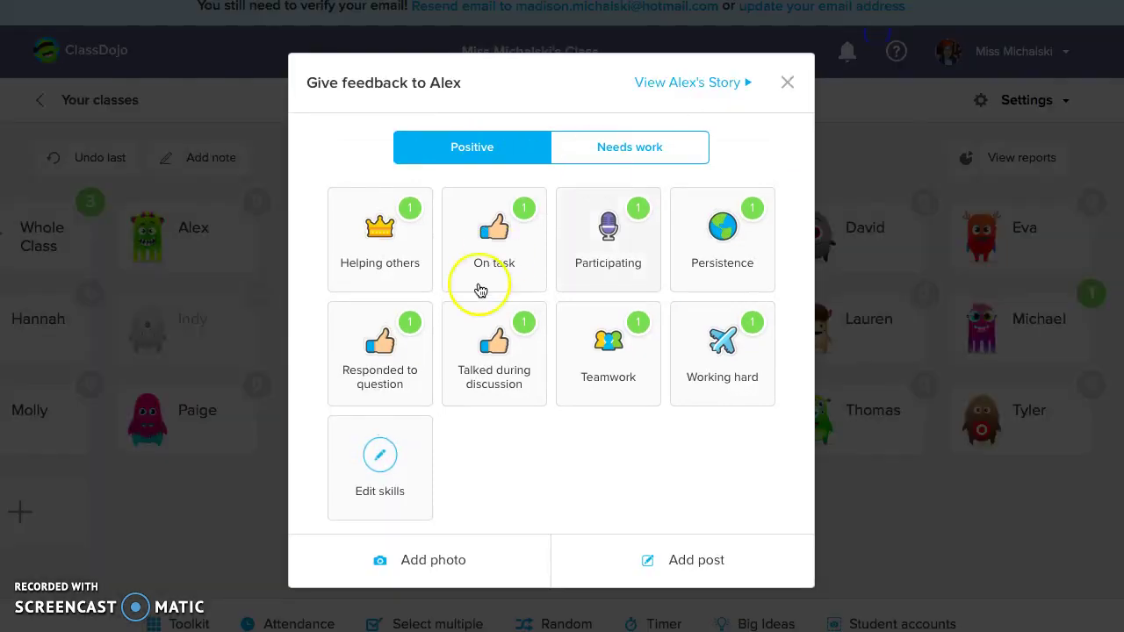
left_click(467, 358)
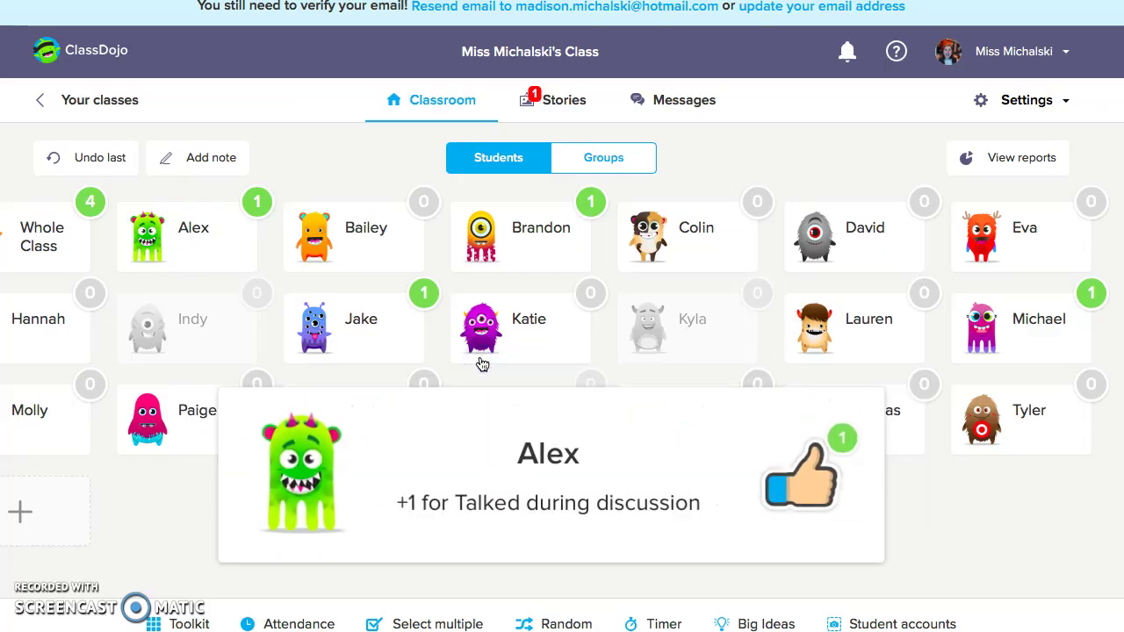
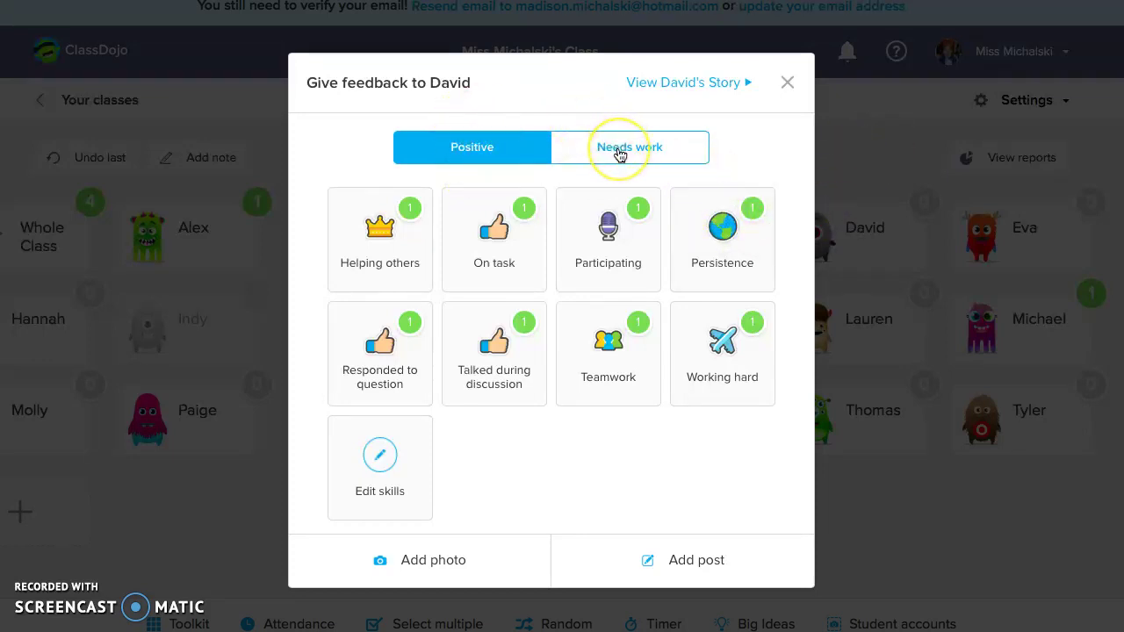
Give needs-work feedback for Disruptive to the first-row student with the gray one-eyed monster and for Off Task to the neighbouring furry one
left_click(619, 151)
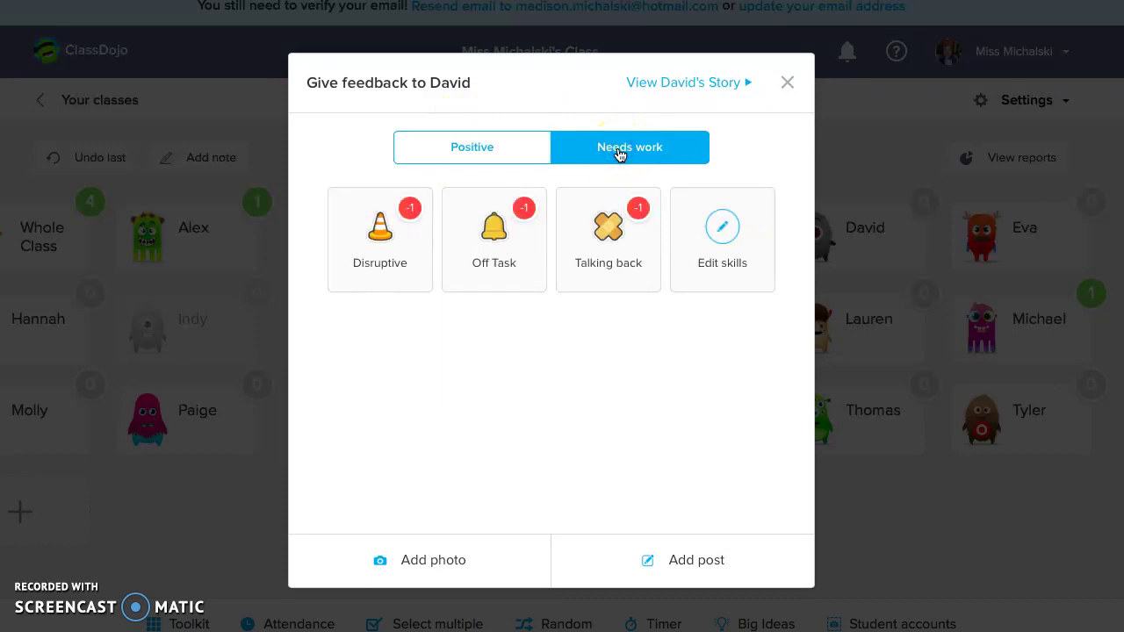
left_click(386, 229)
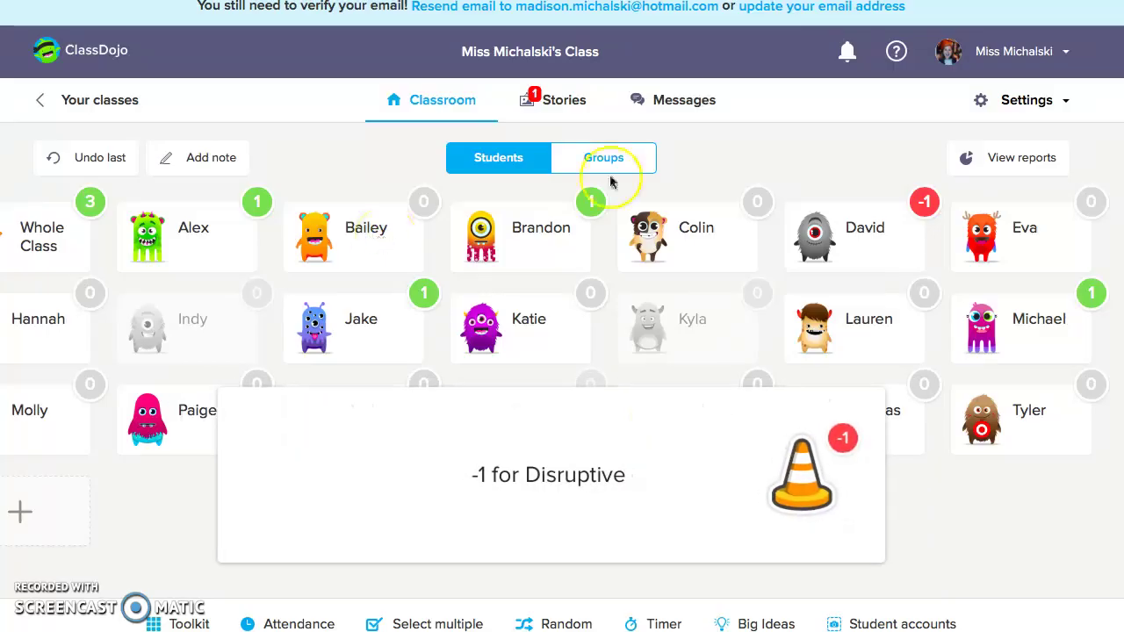
left_click(722, 230)
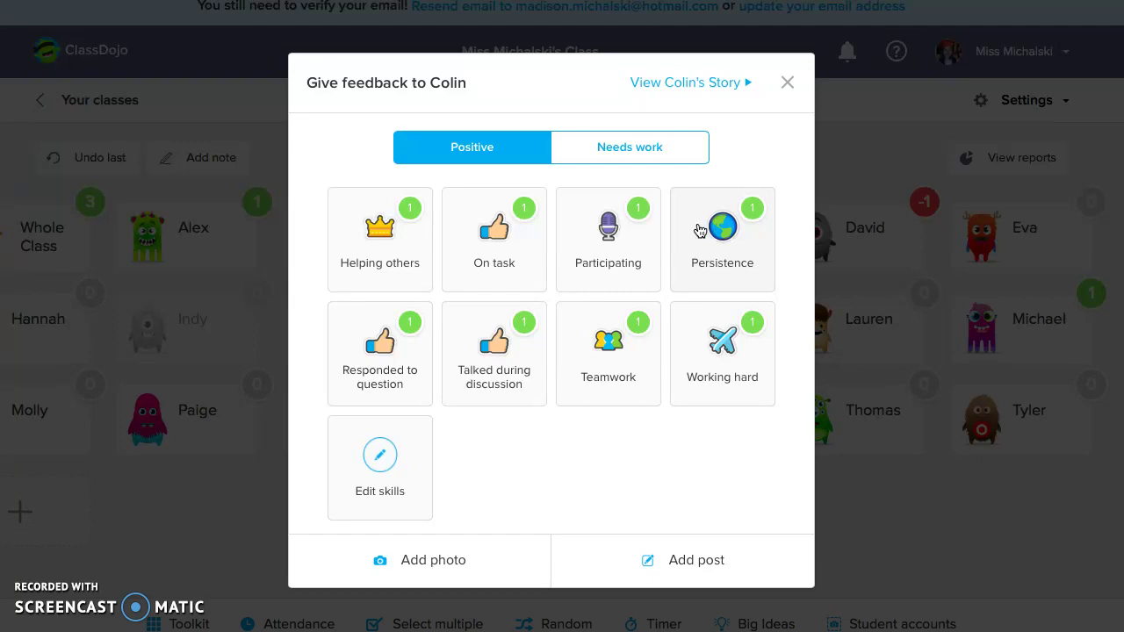
left_click(618, 151)
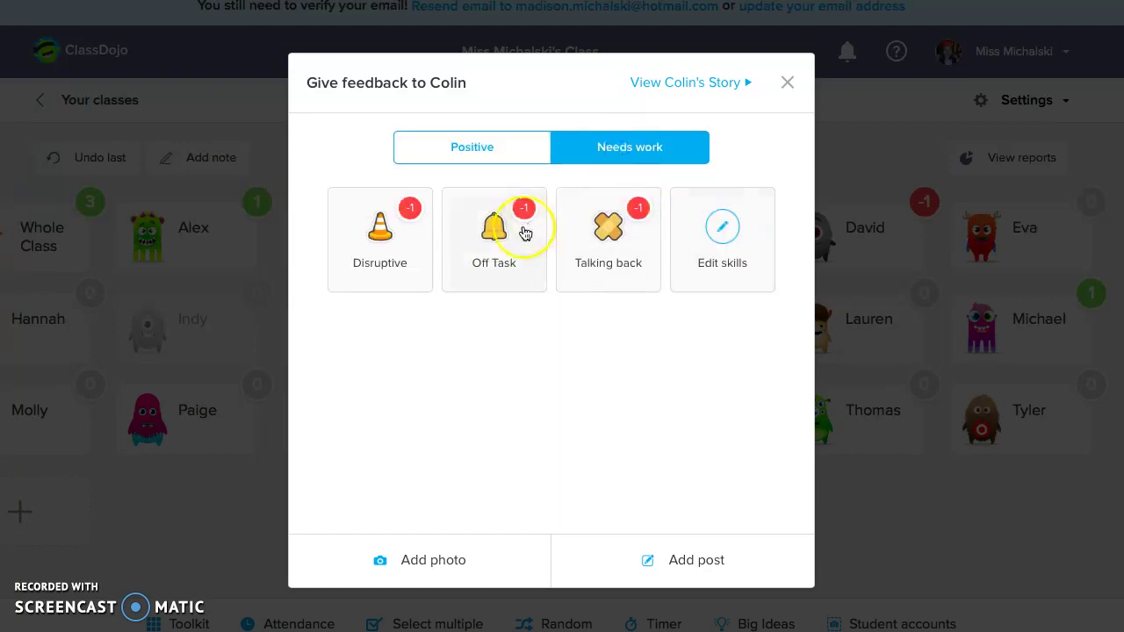
left_click(524, 233)
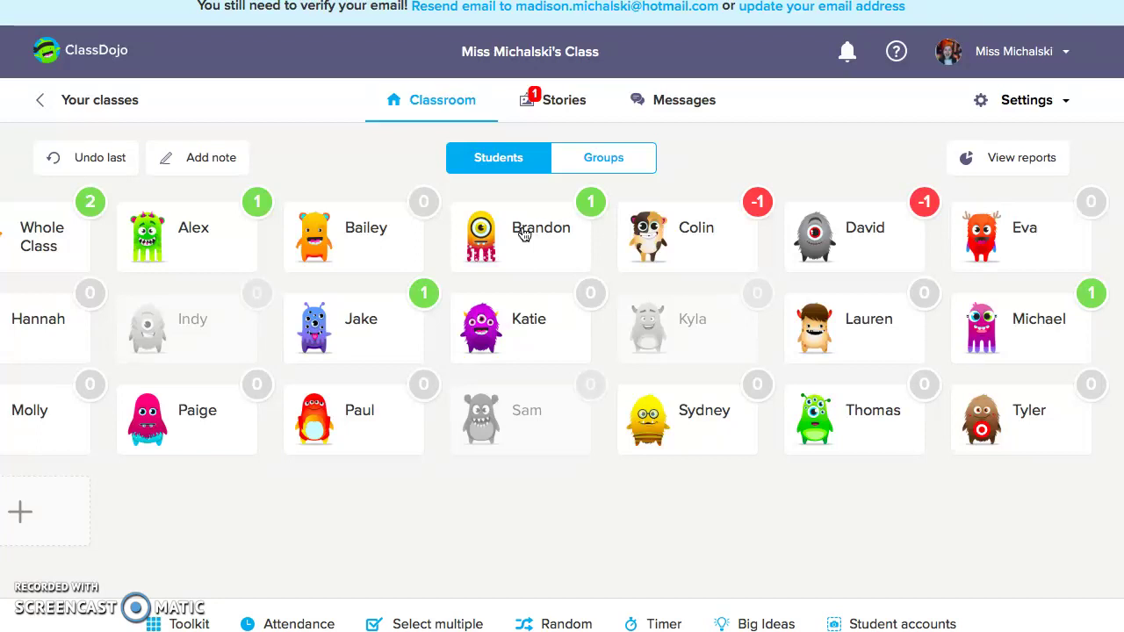
Reset the point bubble of the student with the magenta many-legged monster who has one positive point
left_click(1044, 103)
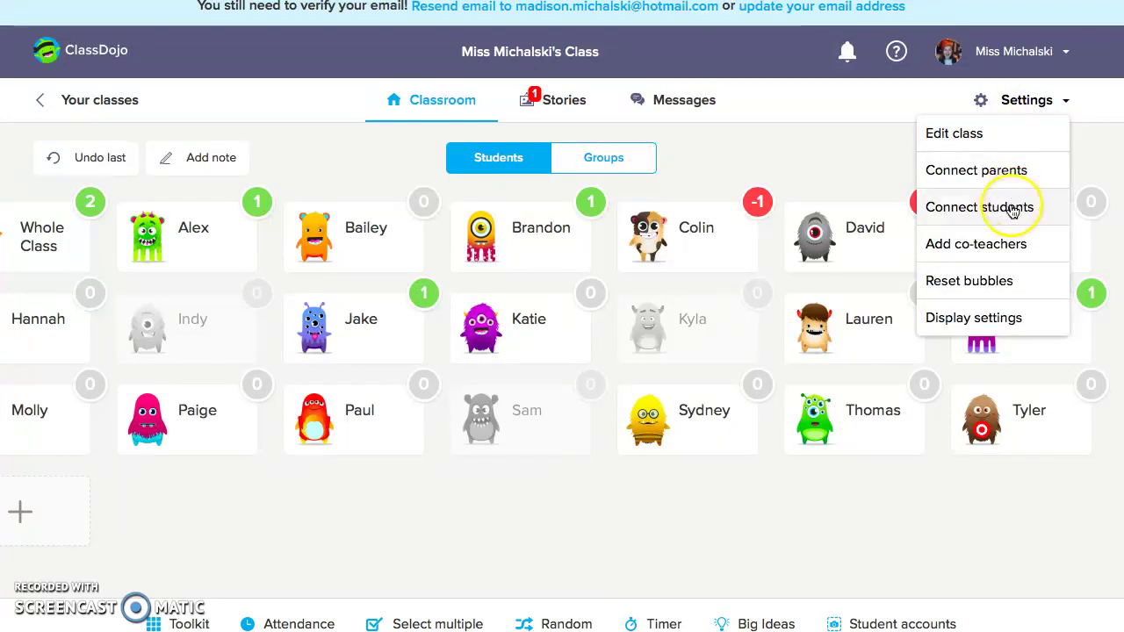
left_click(1002, 285)
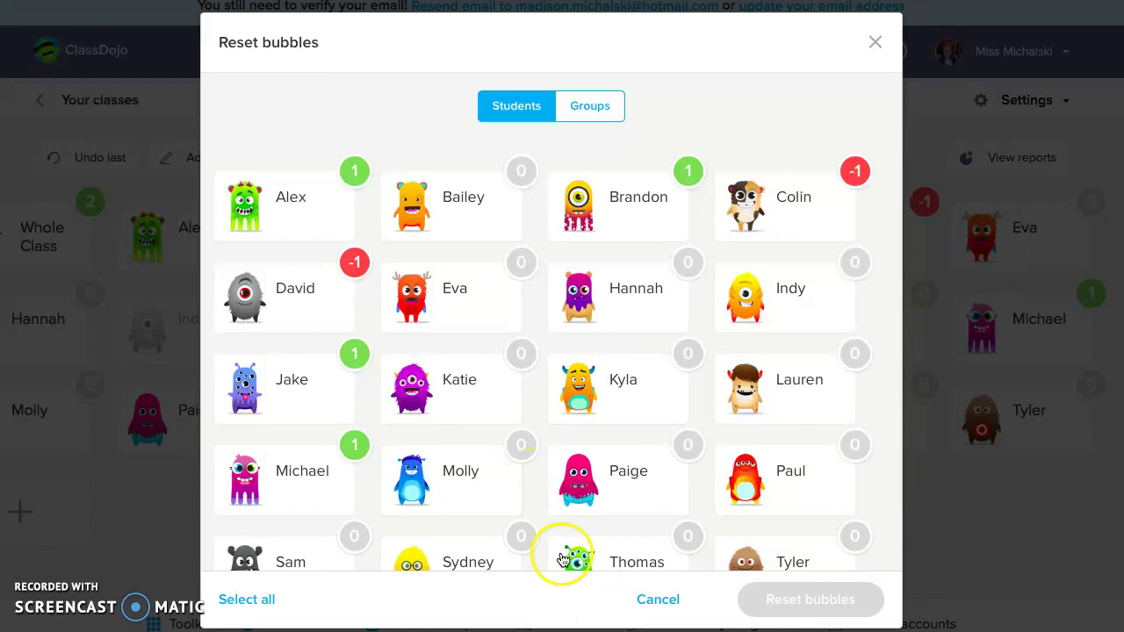
left_click(357, 446)
left_click(803, 600)
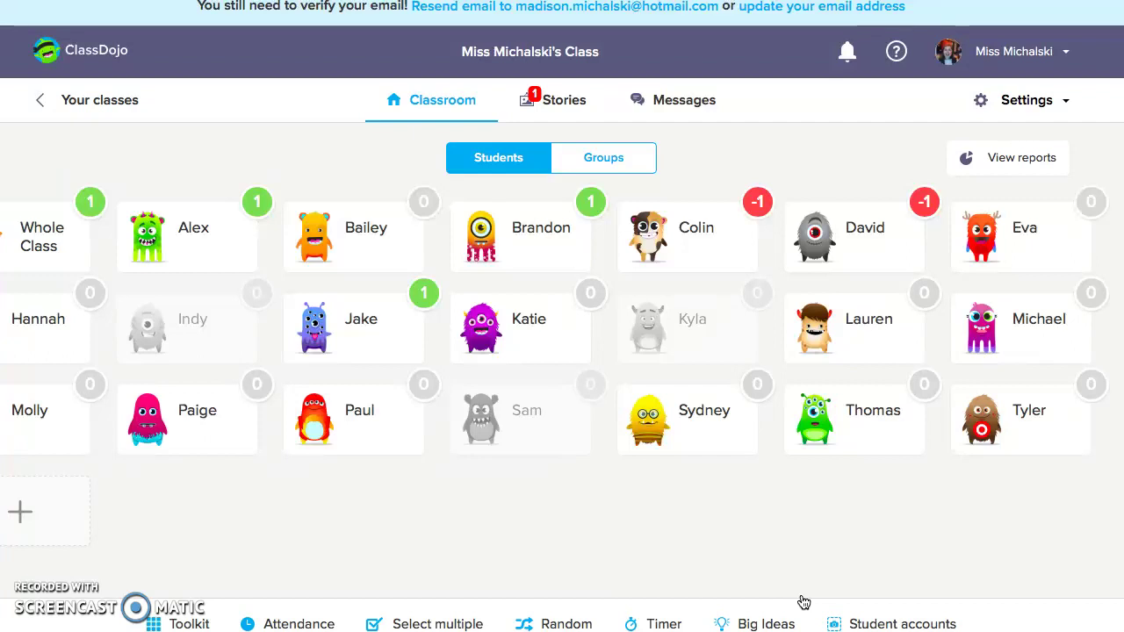
Review the Don't group together sets in Group Maker and make groups of 4 students, then return to the classroom
left_click(184, 623)
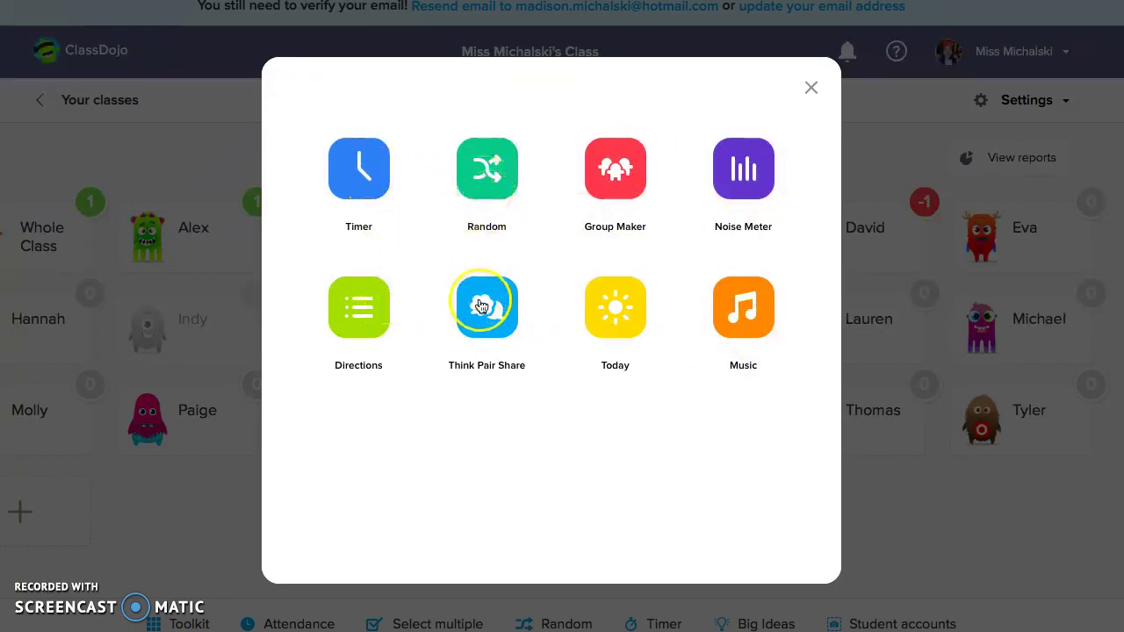
left_click(612, 170)
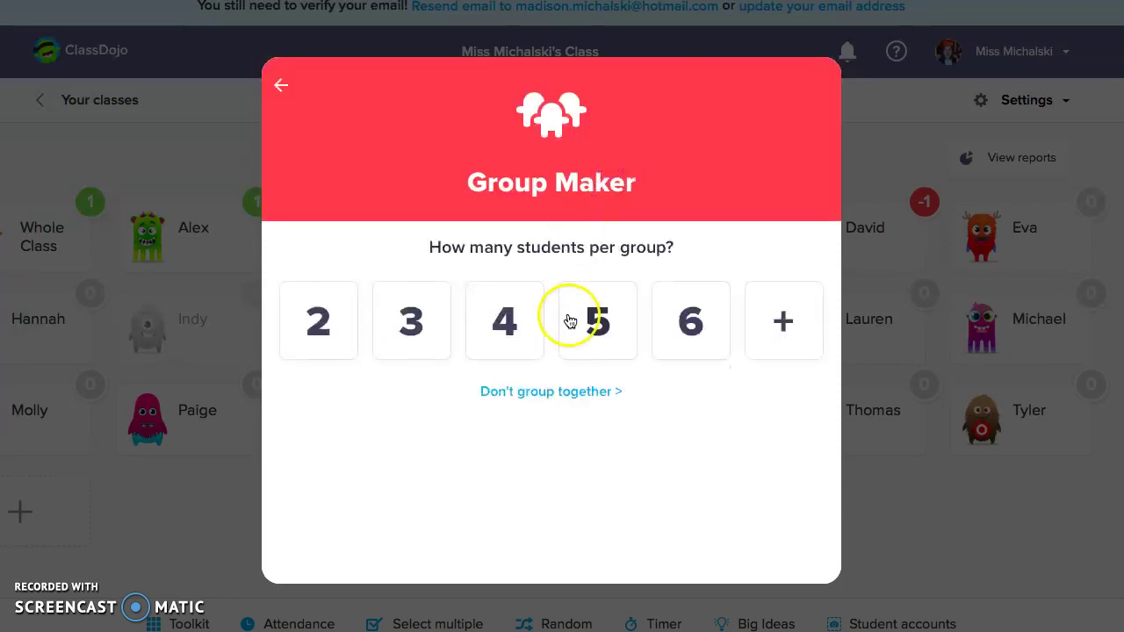
left_click(551, 391)
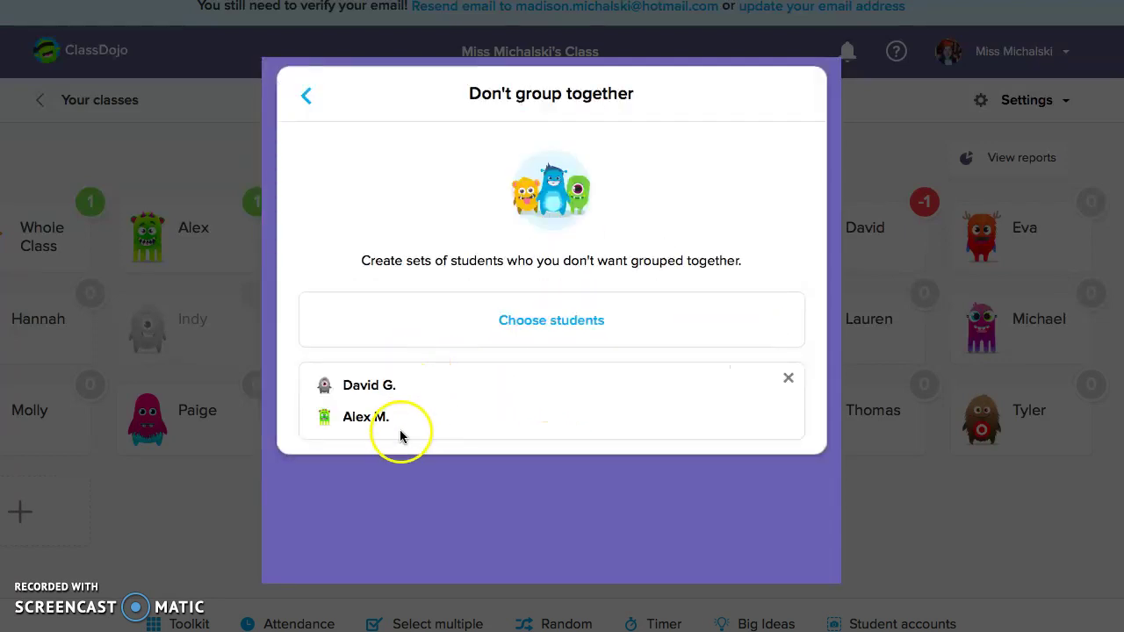
left_click(304, 93)
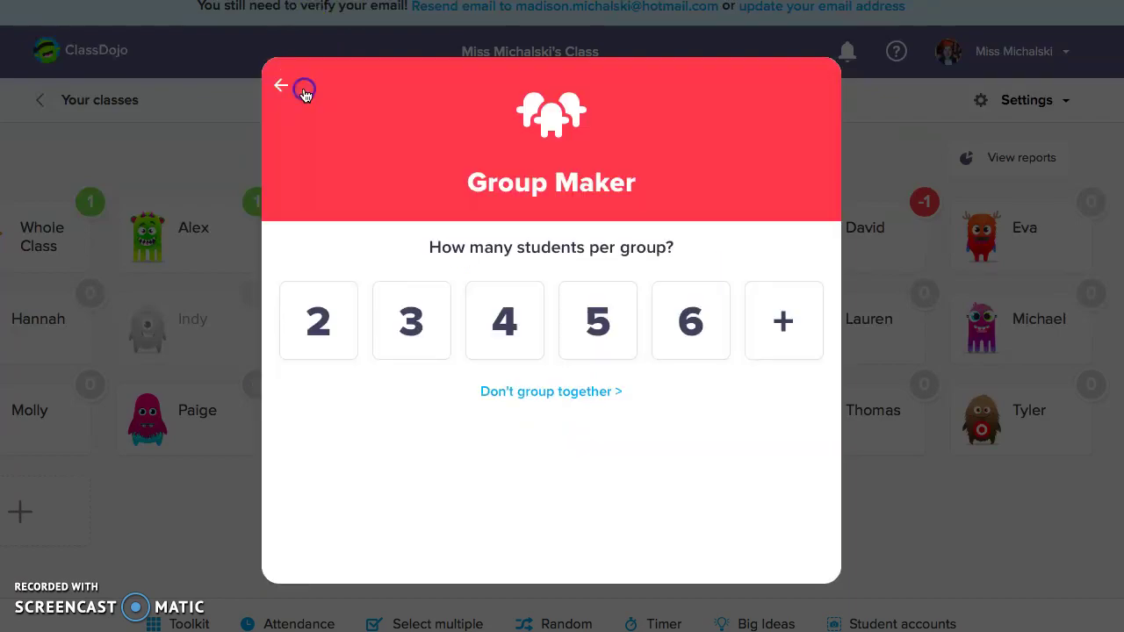
left_click(518, 353)
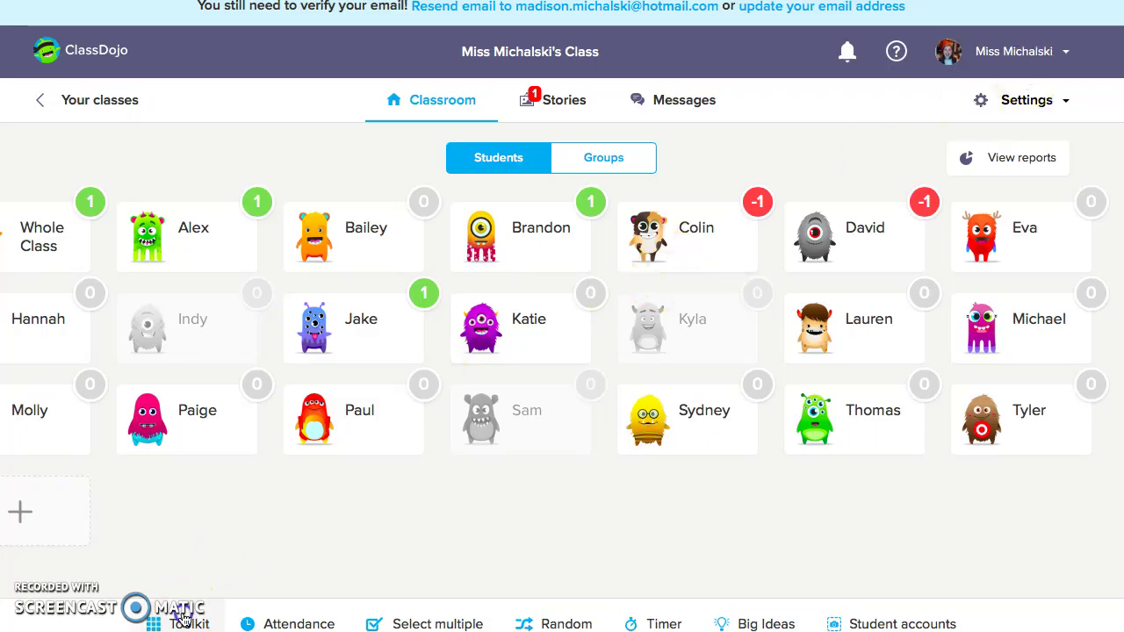
Play the Focus music channel from the toolkit and return to the classroom
left_click(183, 619)
left_click(737, 311)
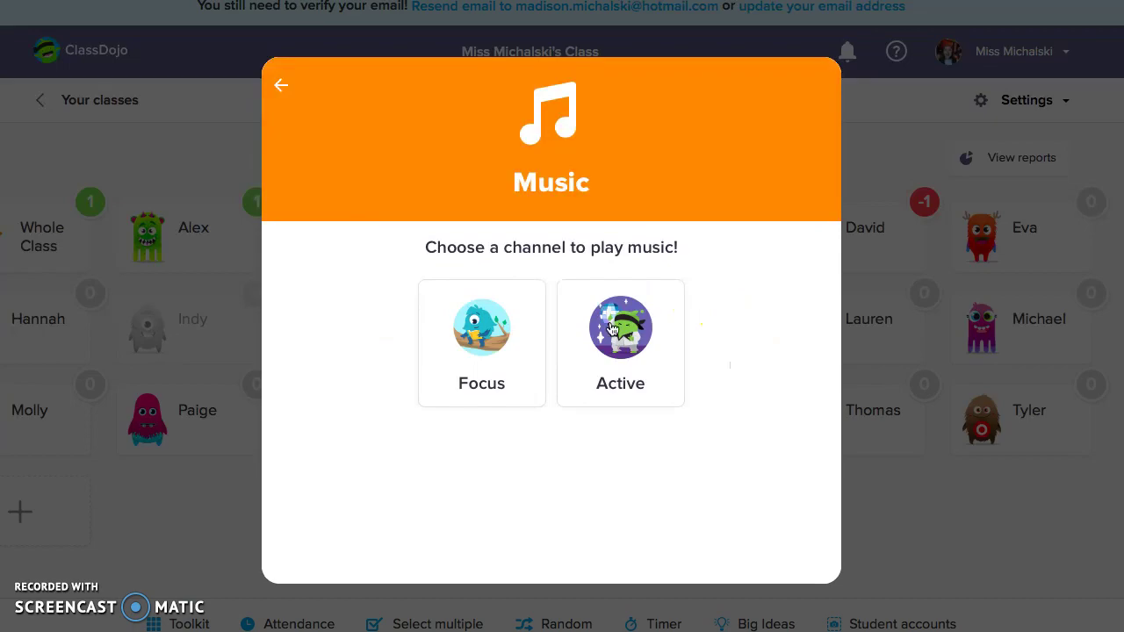
left_click(496, 353)
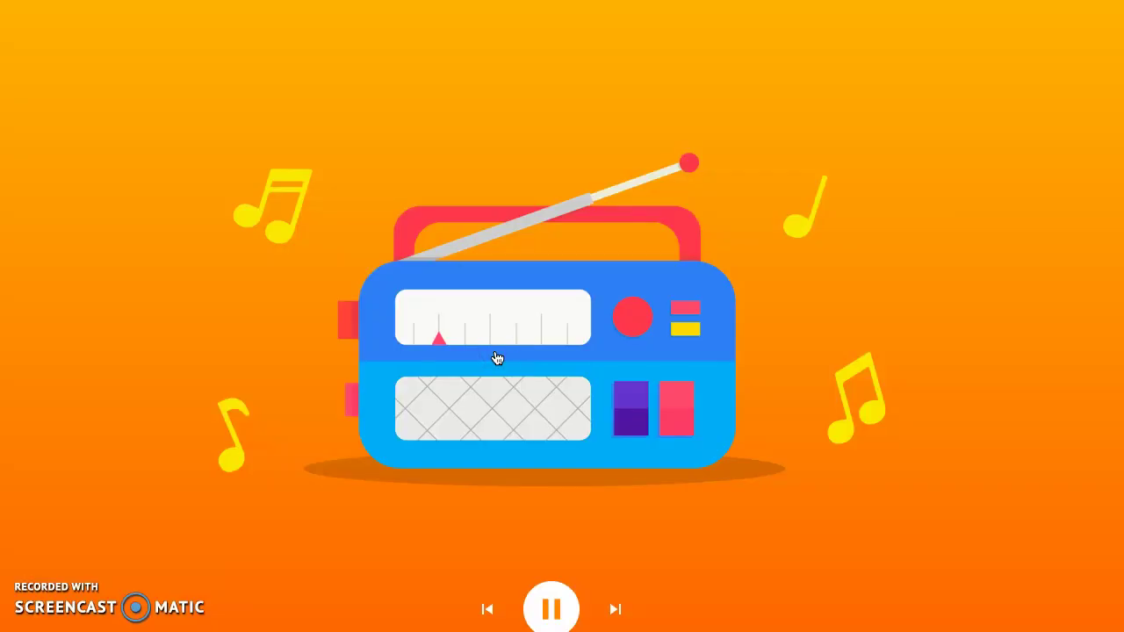
left_click(508, 320)
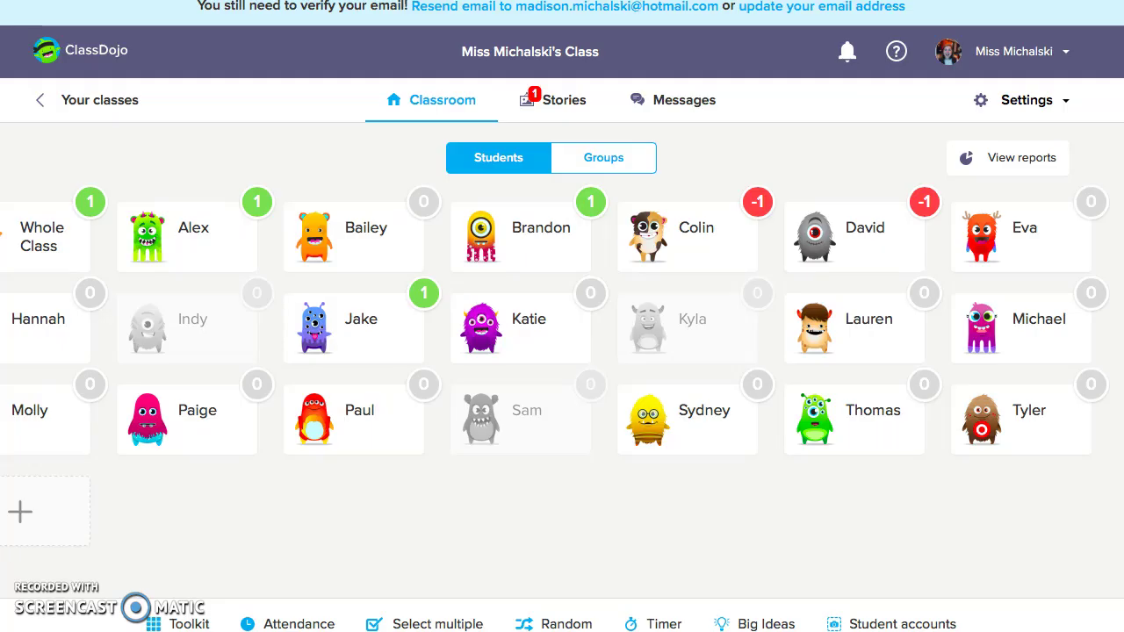
Display the Today announcement "Goodmorning! Welcome to School Today!" from the toolkit, then close the display
left_click(180, 623)
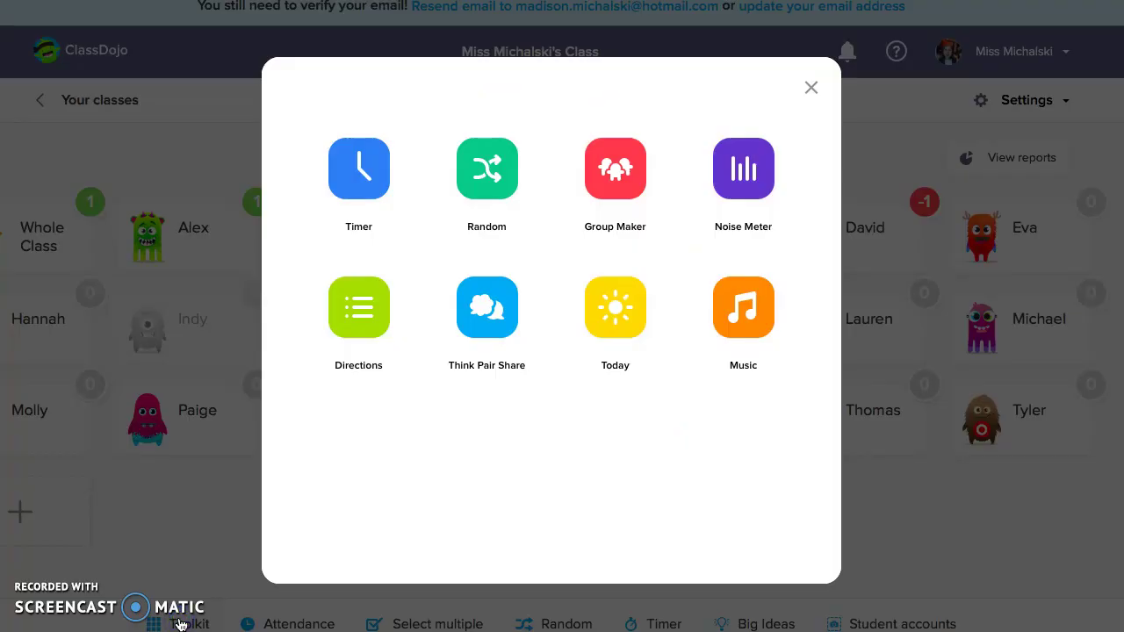
left_click(609, 325)
left_click(557, 356)
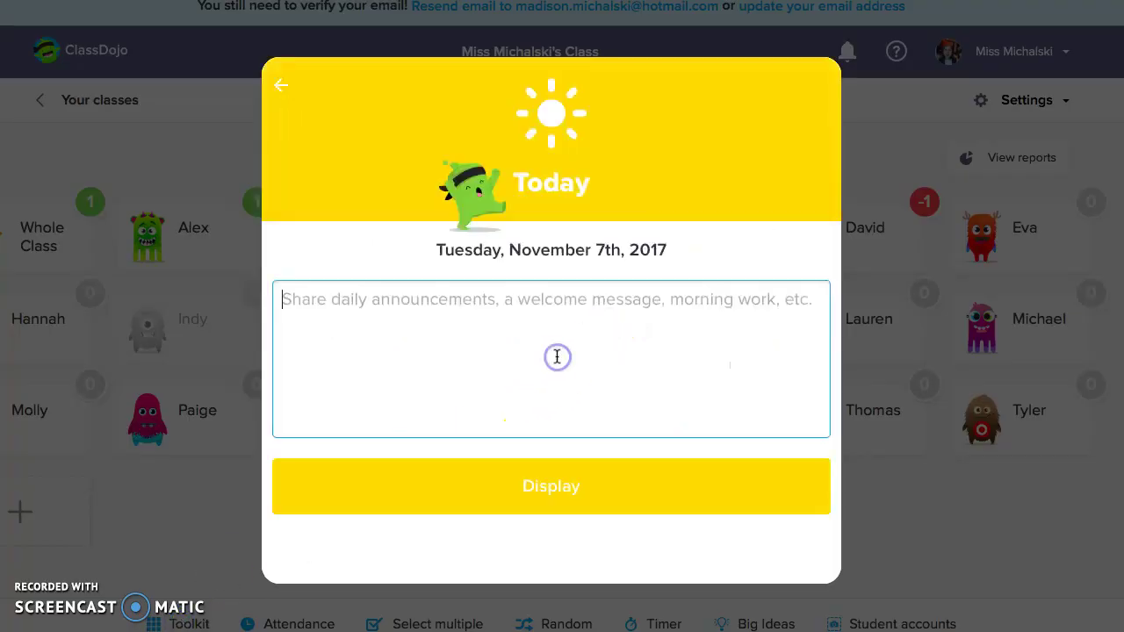
type("Goo")
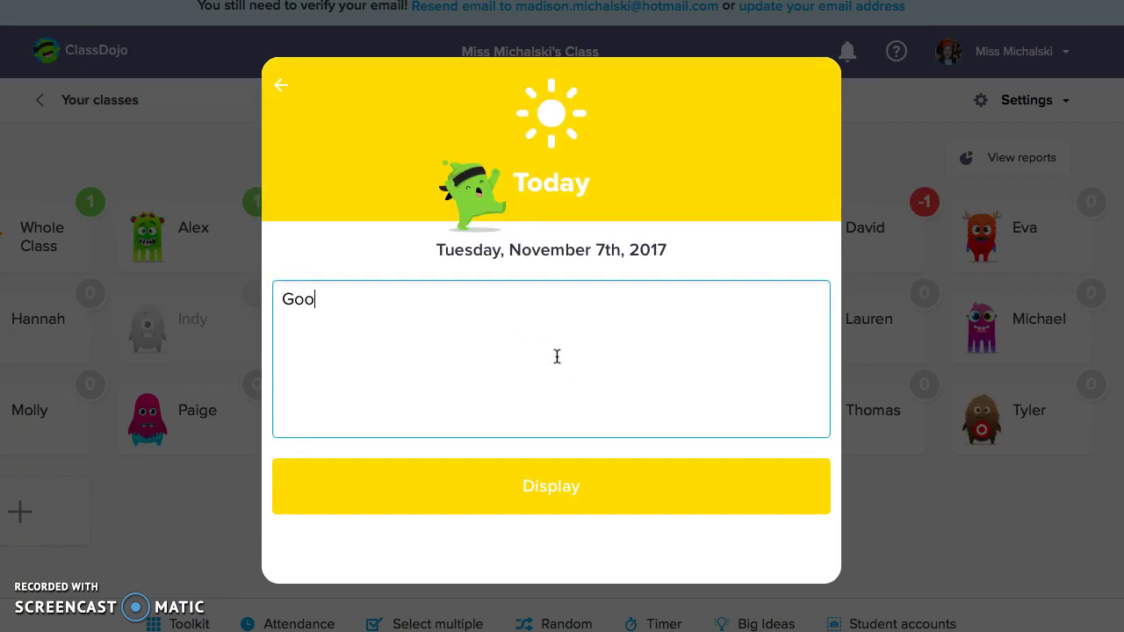
type("dmonr")
key("BackSpace")
key("BackSpace")
type("rning! Welcome to School Today!")
left_click(568, 463)
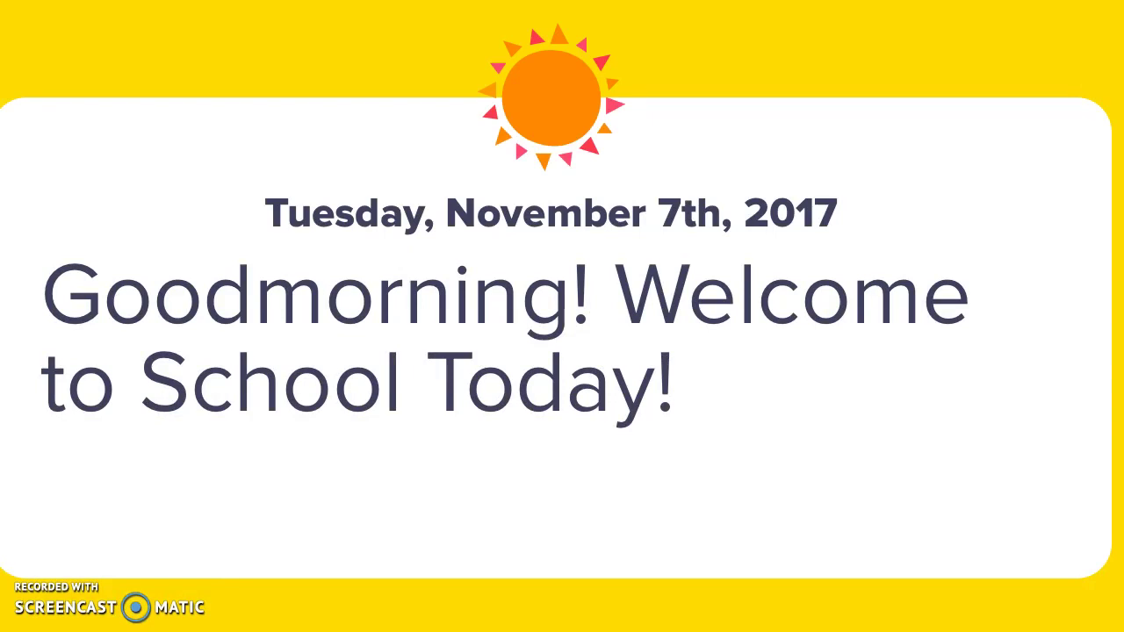
key("Escape")
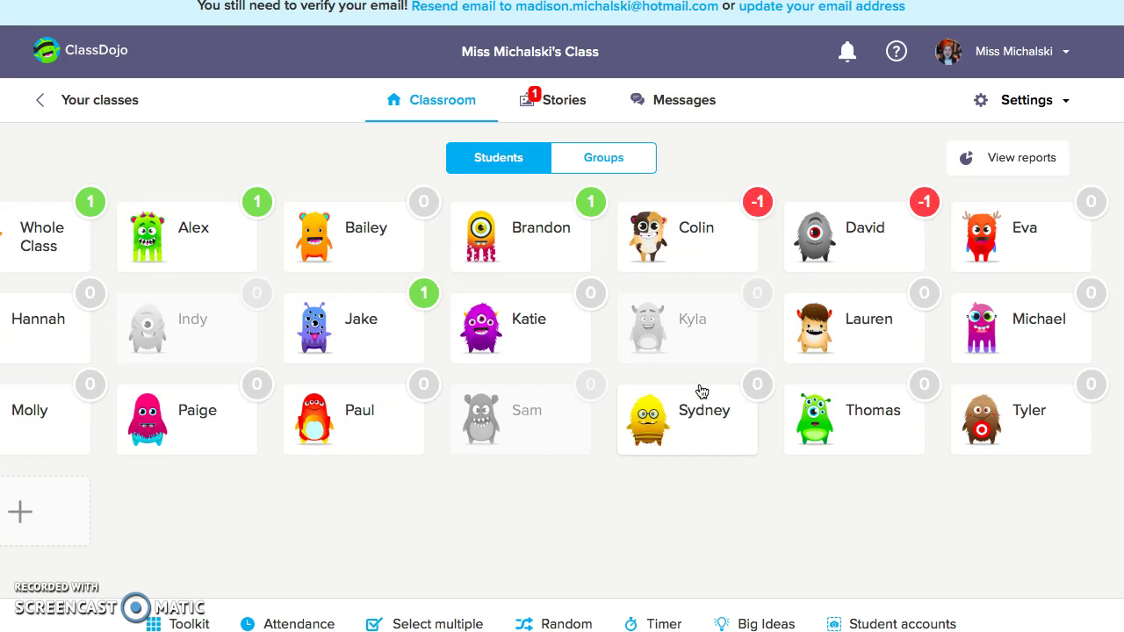
Approve the pending student story post captioned "I love swinging"
left_click(544, 107)
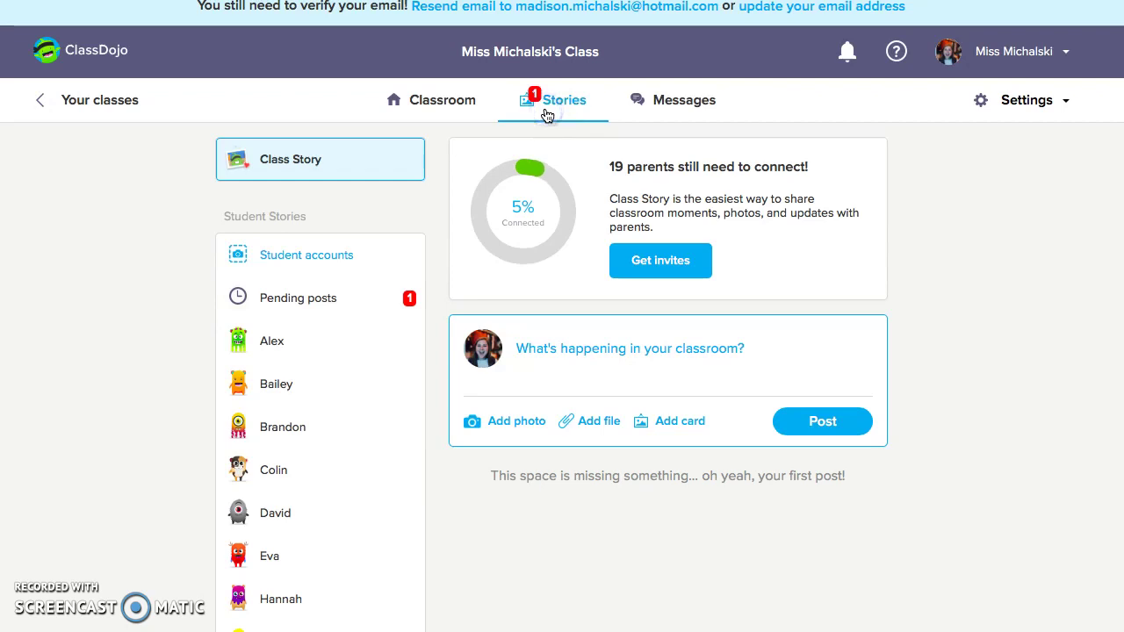
left_click(276, 298)
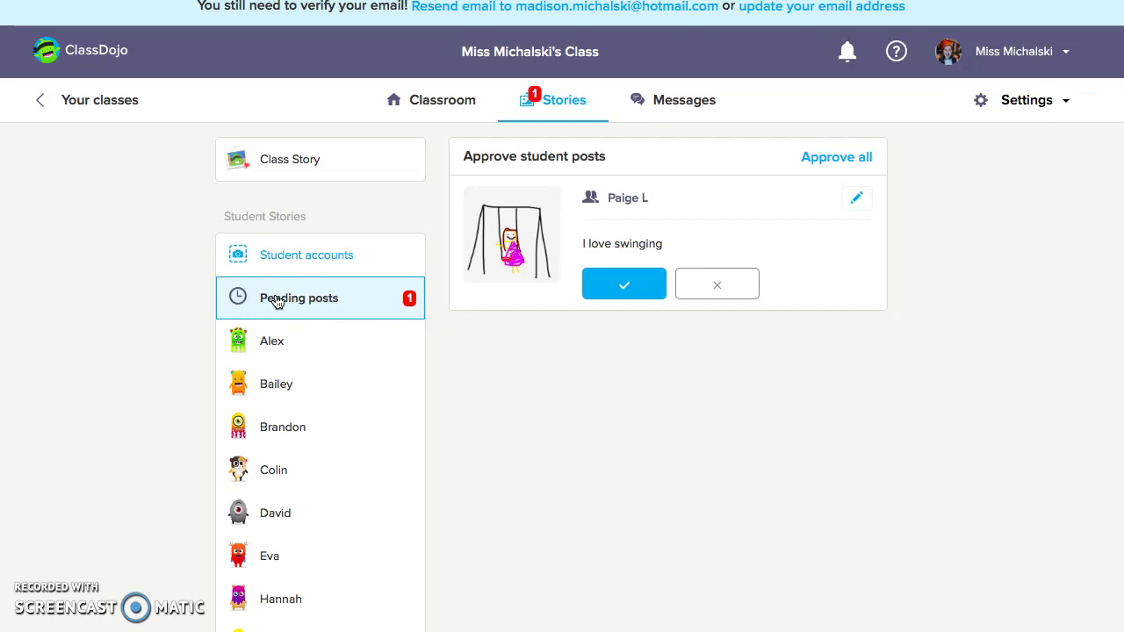
left_click(624, 279)
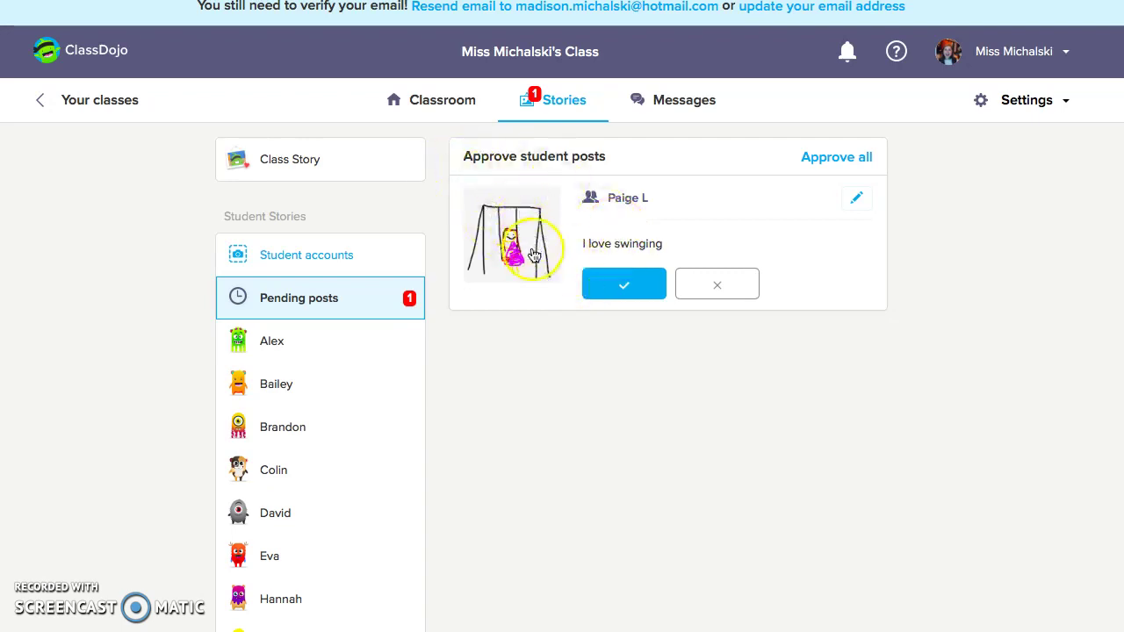
left_click(606, 290)
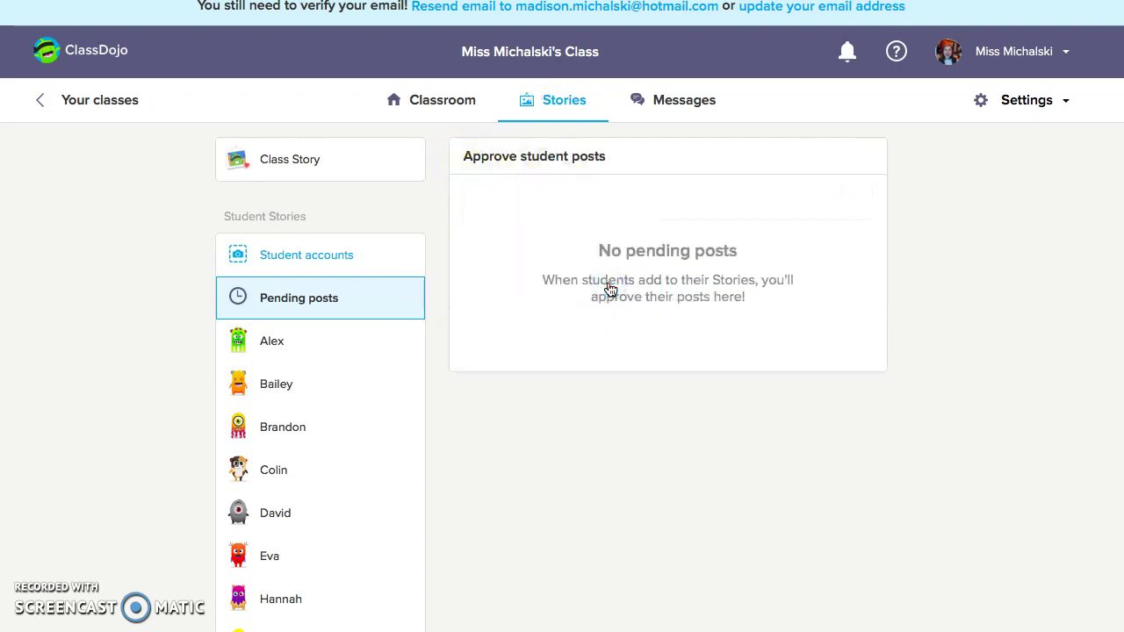
Examine the posts in the story of the student with the pink monster who drew the swing picture
scroll(372, 395, "down", 5)
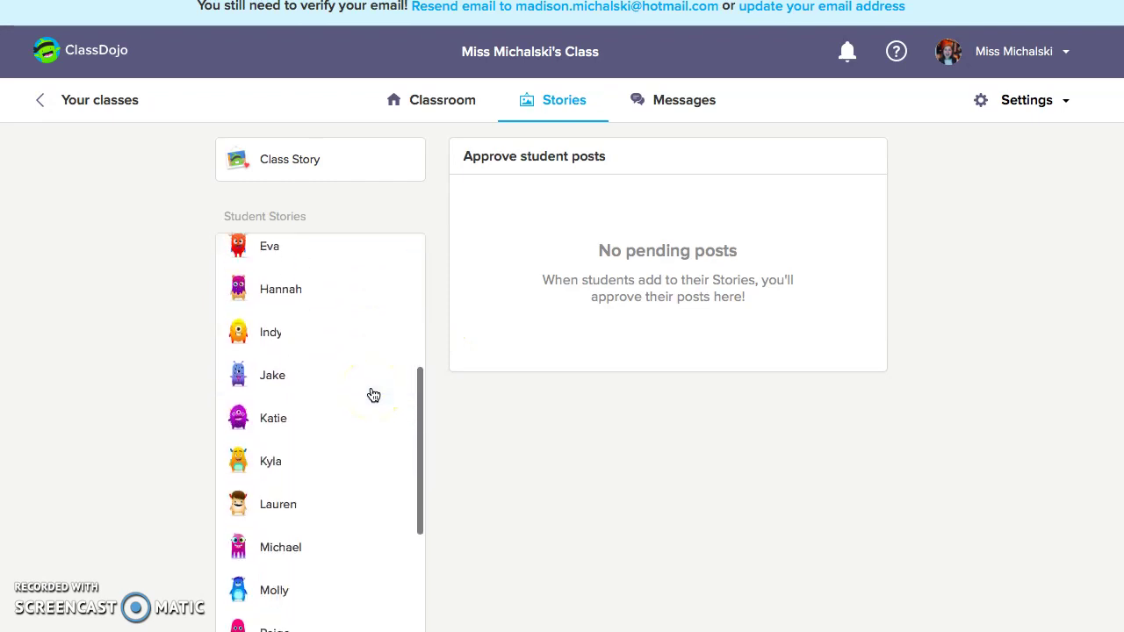
scroll(372, 395, "down", 2)
left_click(266, 397)
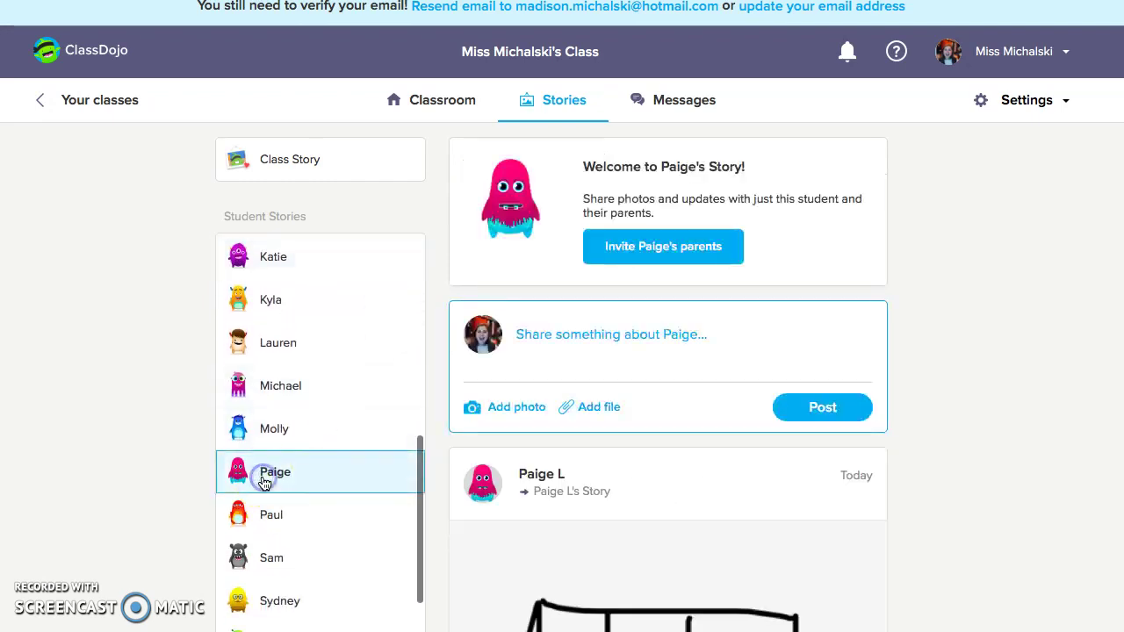
scroll(494, 497, "down", 1)
scroll(494, 498, "down", 10)
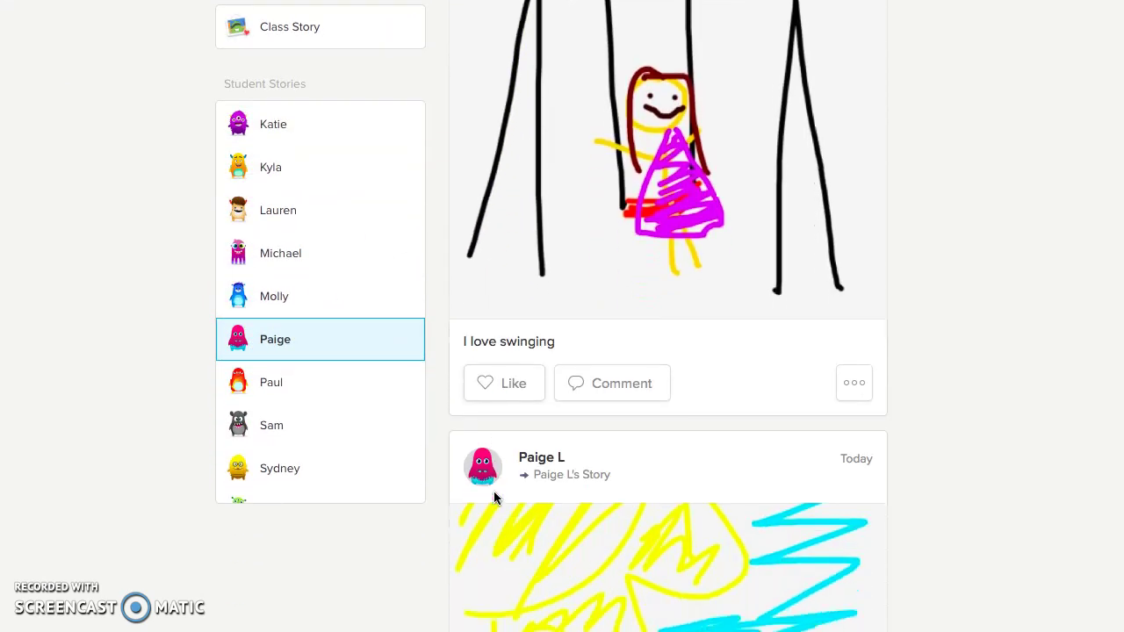
scroll(493, 494, "down", 10)
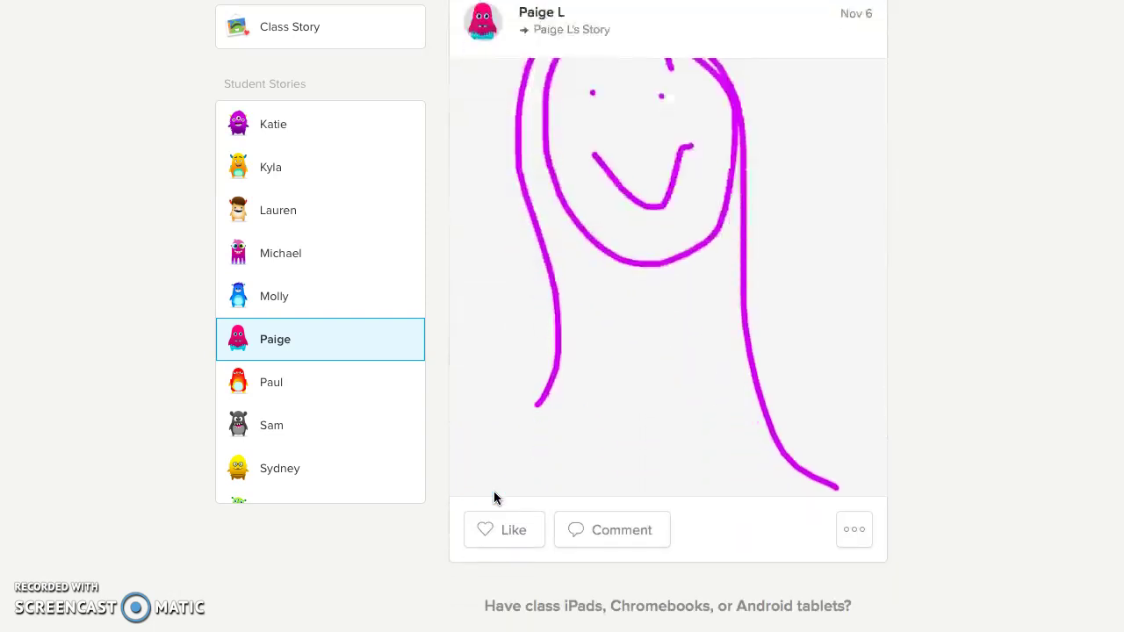
scroll(493, 497, "up", 20)
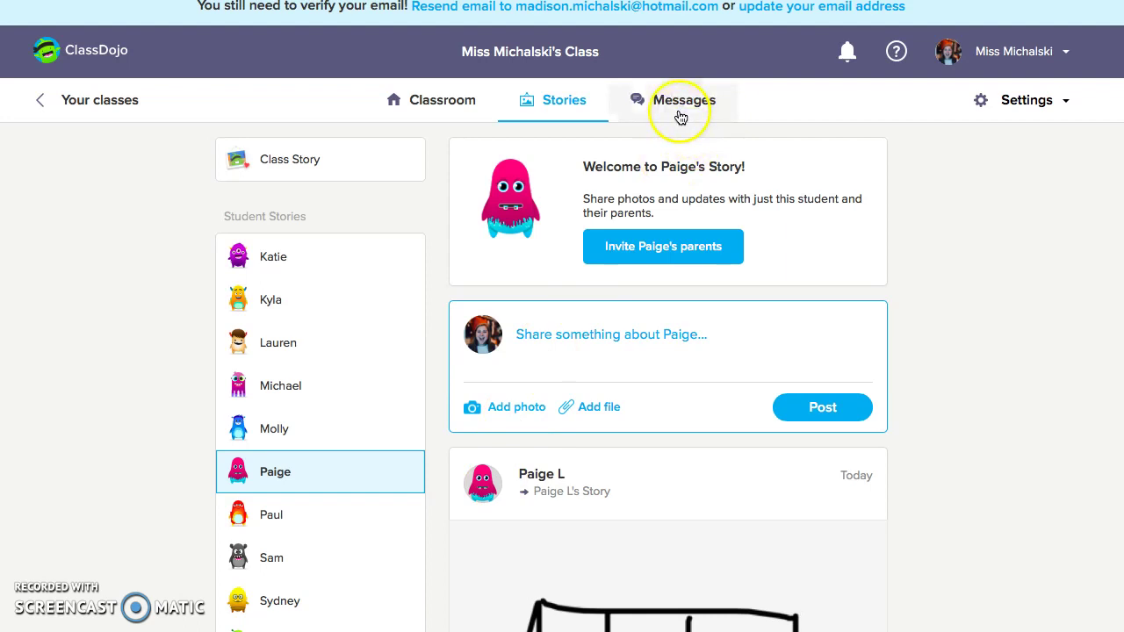
Read the message conversation with the first listed parent below All parents, then return to the classroom
left_click(680, 117)
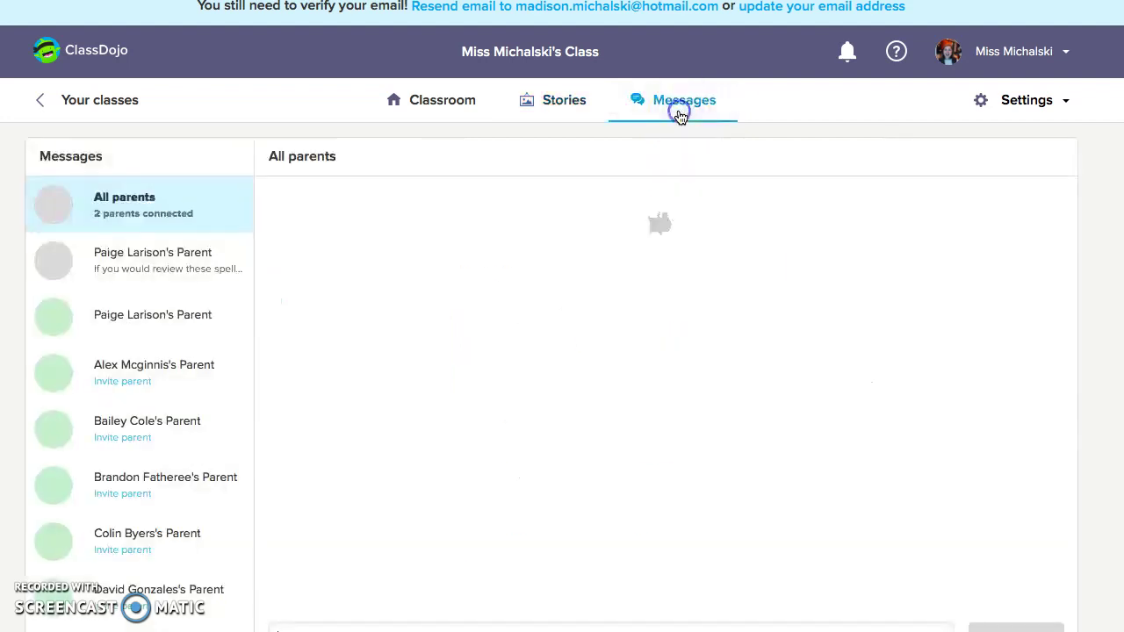
left_click(200, 265)
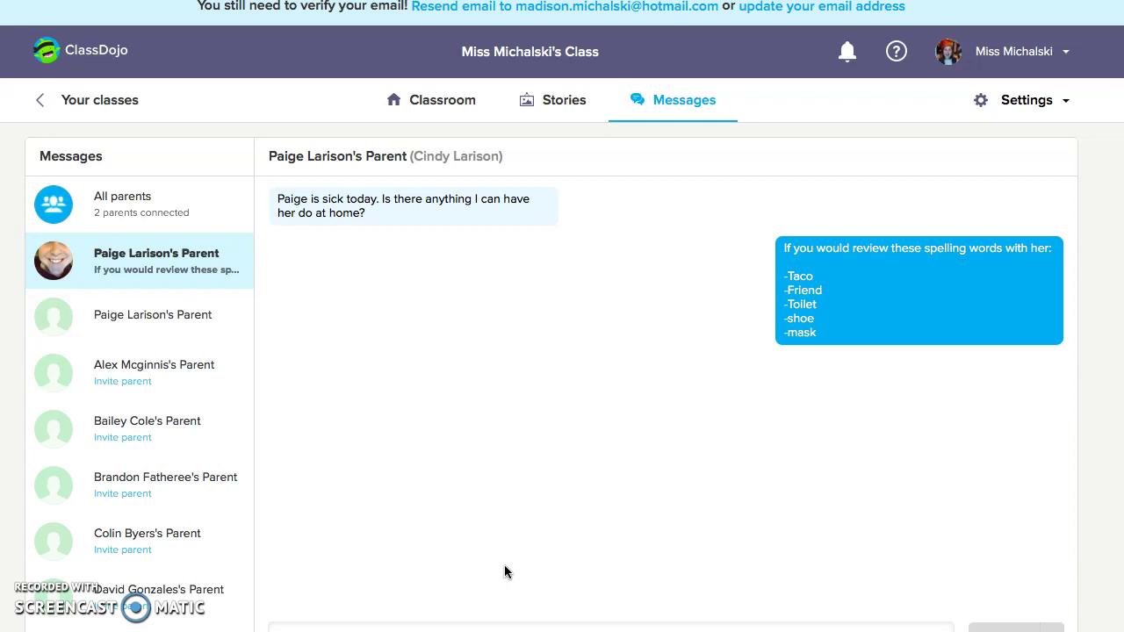
left_click(419, 102)
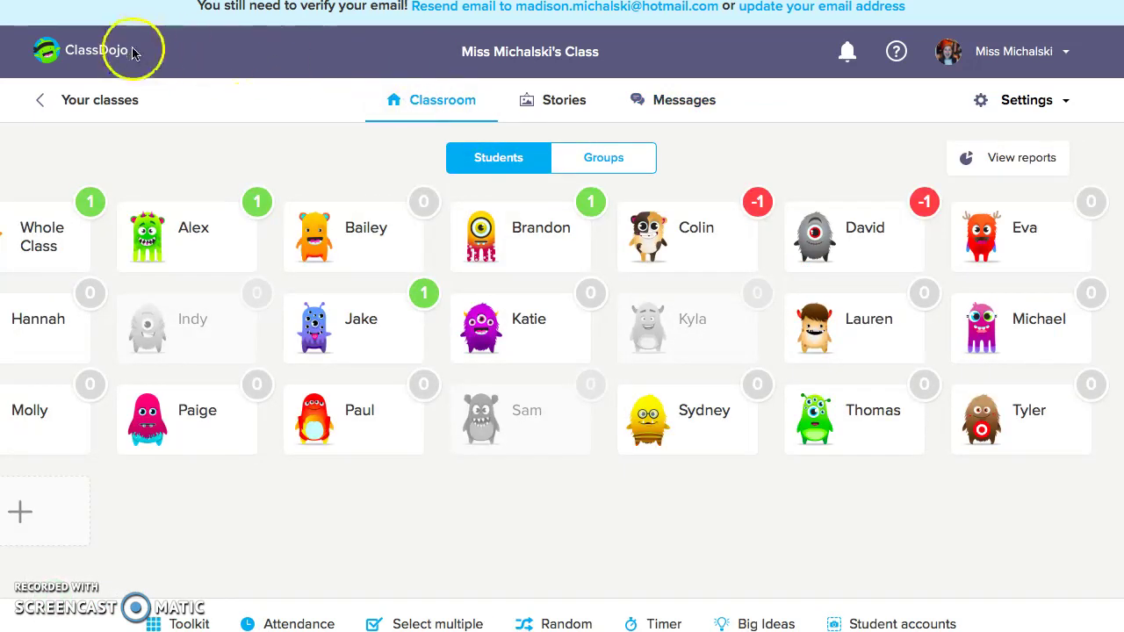
Leave the class page and switch to the presentation at the "What is Class Dojo?" slide
left_click(101, 100)
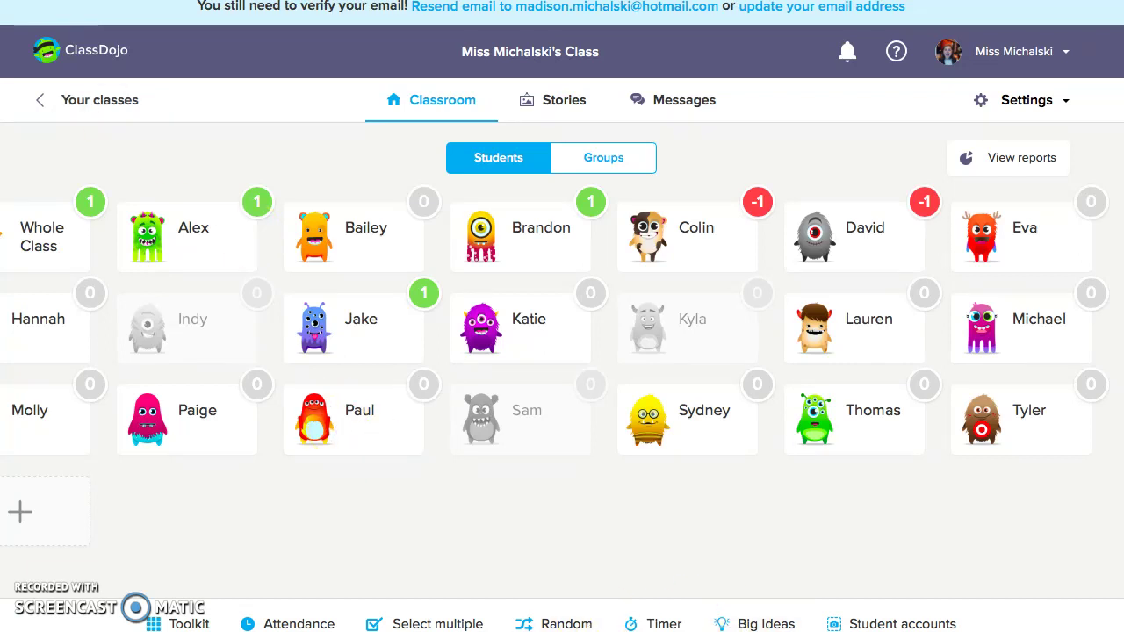
key("alt+Tab")
left_click(777, 528)
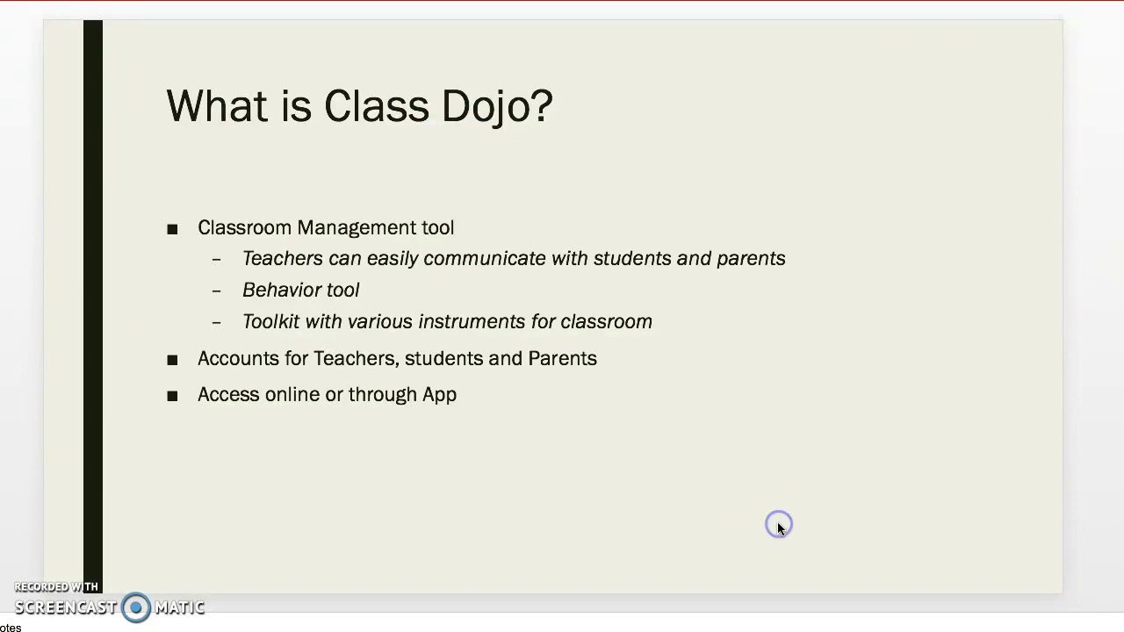